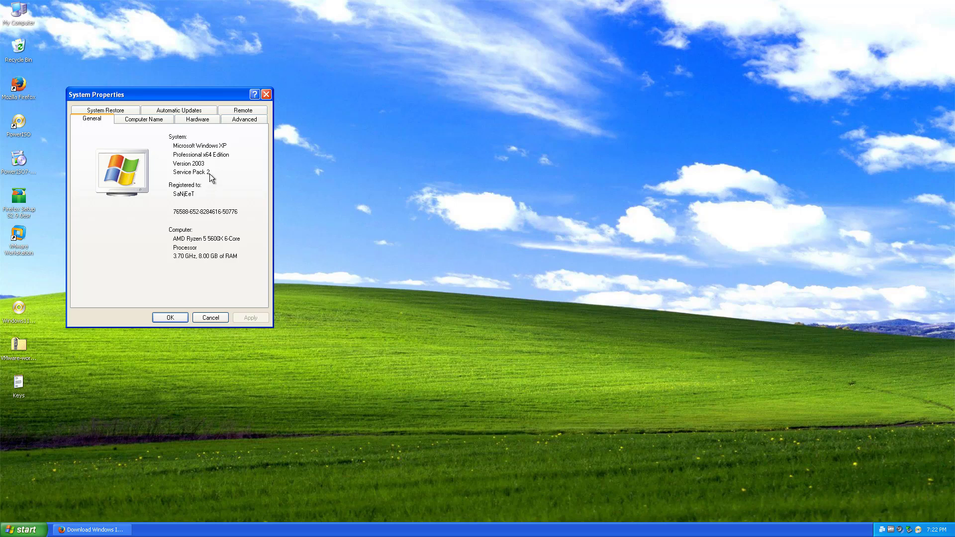
- Close System Properties and restore Firefox on the Windows Insider Preview Downloads page
{"action": "left_click", "coordinate": [263, 97]}
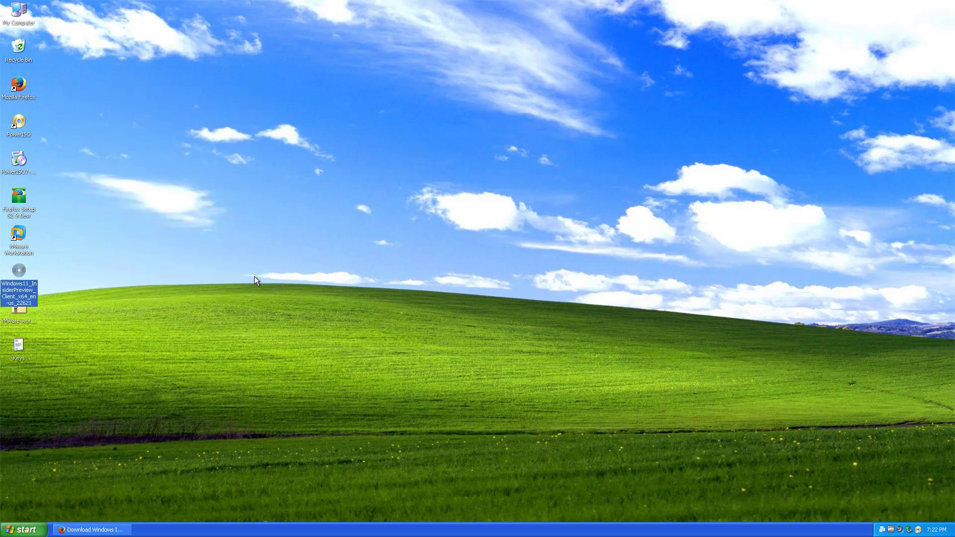
{"action": "left_click", "coordinate": [95, 529]}
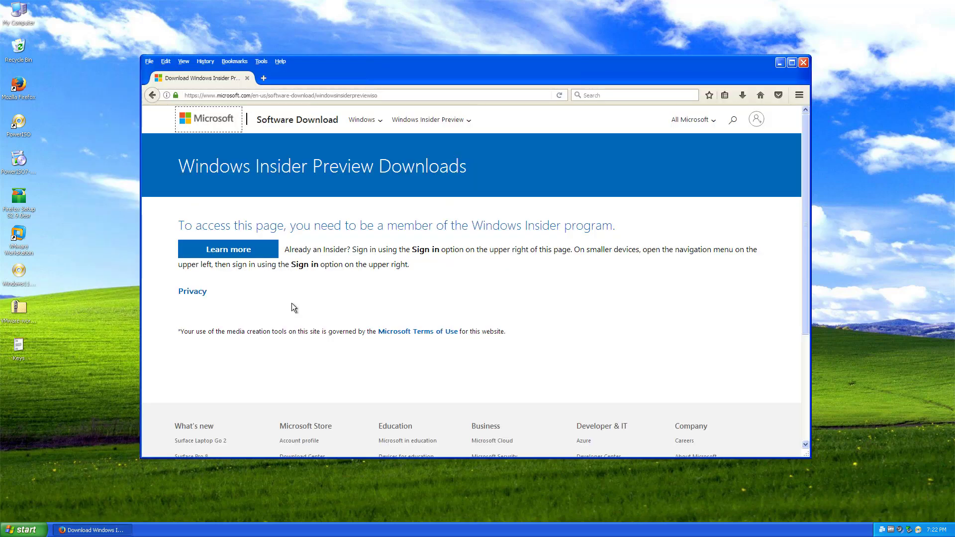
- Sign in and confirm the Windows 11 Insider Preview Beta Channel edition
{"action": "left_click", "coordinate": [755, 123]}
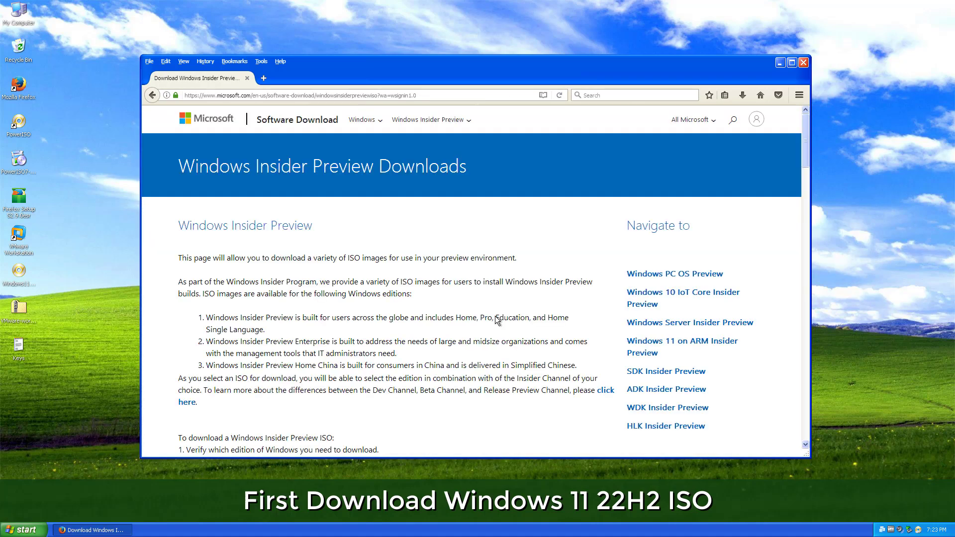
{"action": "scroll", "coordinate": [465, 431], "scroll_direction": "down", "scroll_amount": 15}
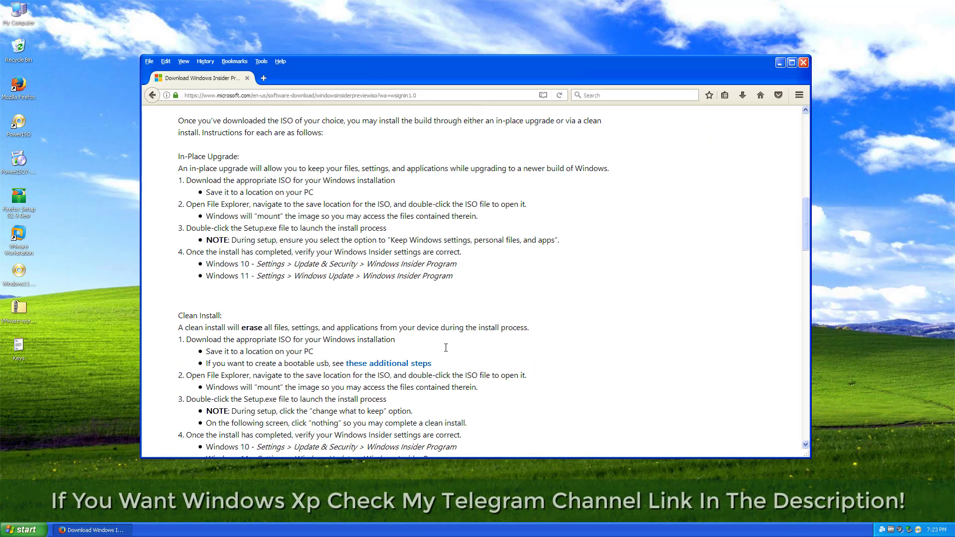
{"action": "scroll", "coordinate": [431, 341], "scroll_direction": "down", "scroll_amount": 9}
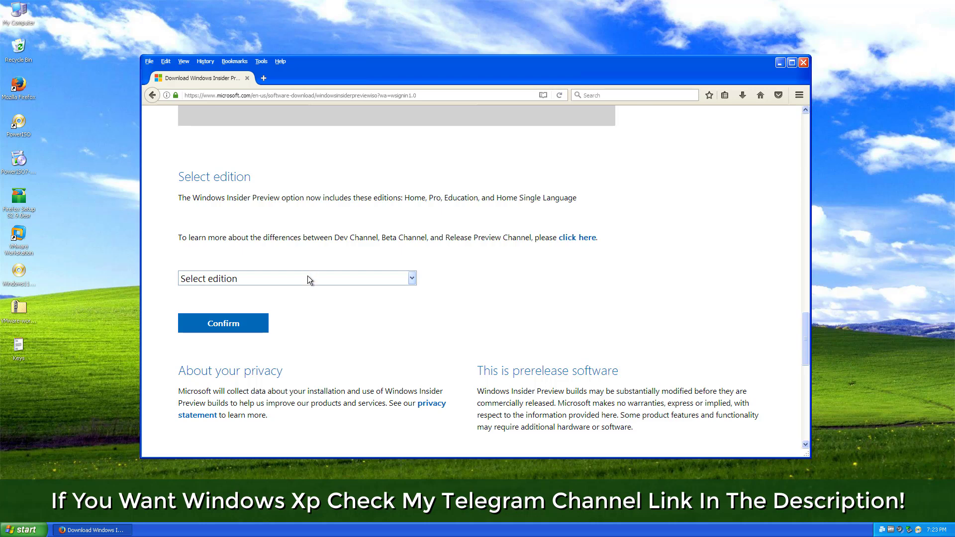
{"action": "left_click", "coordinate": [309, 278]}
{"action": "left_click", "coordinate": [308, 319]}
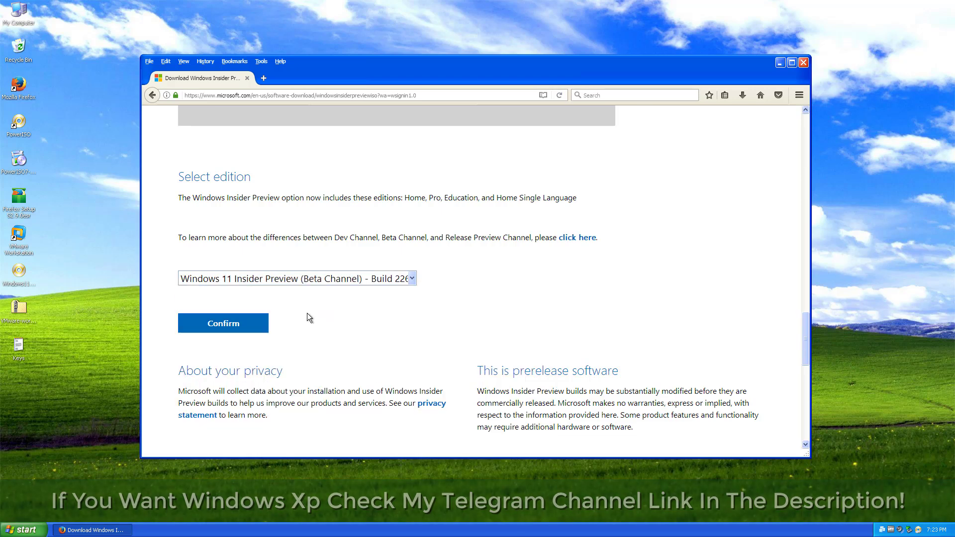
{"action": "left_click", "coordinate": [266, 321]}
- Choose English (United States), save the 64-bit ISO, check downloads, and close Firefox
{"action": "left_click", "coordinate": [329, 224]}
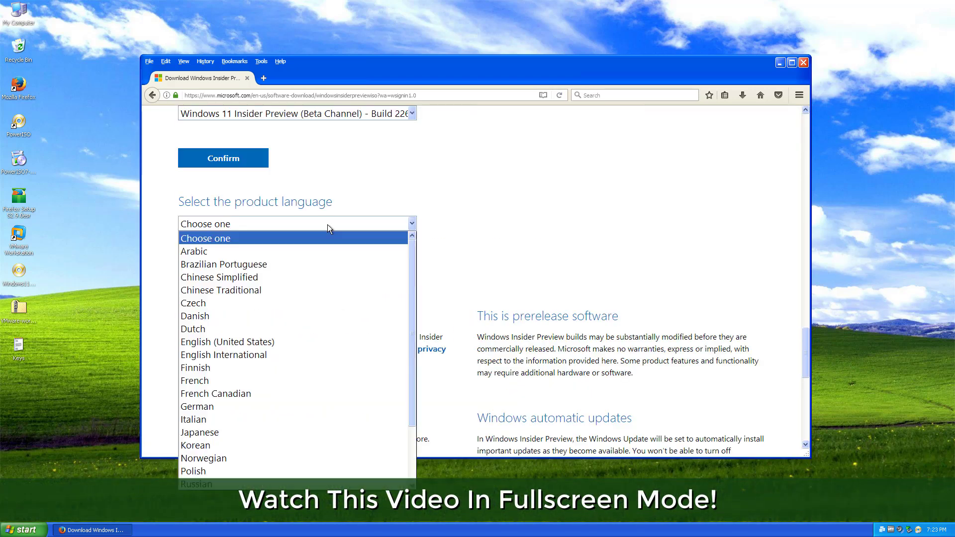
{"action": "left_click", "coordinate": [293, 341]}
{"action": "left_click", "coordinate": [258, 270]}
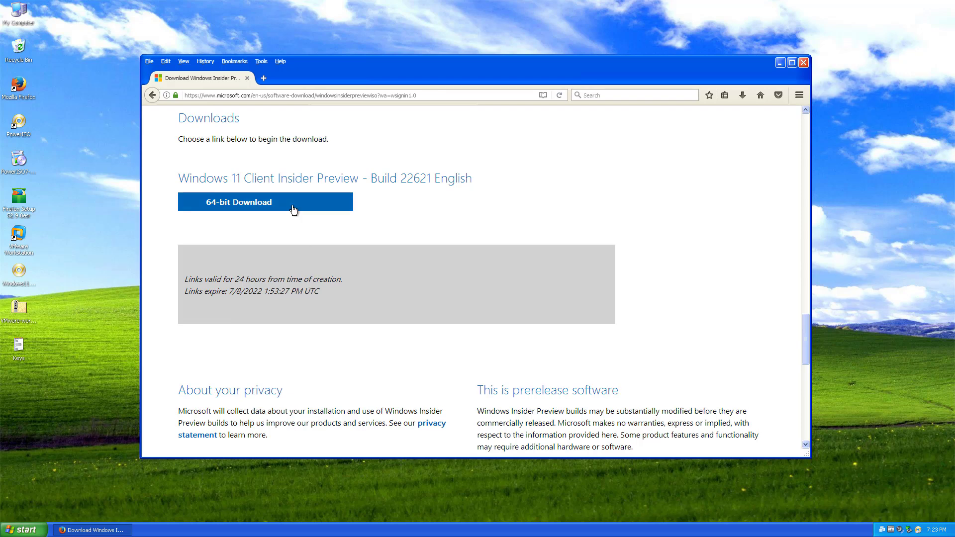
{"action": "left_click", "coordinate": [291, 207]}
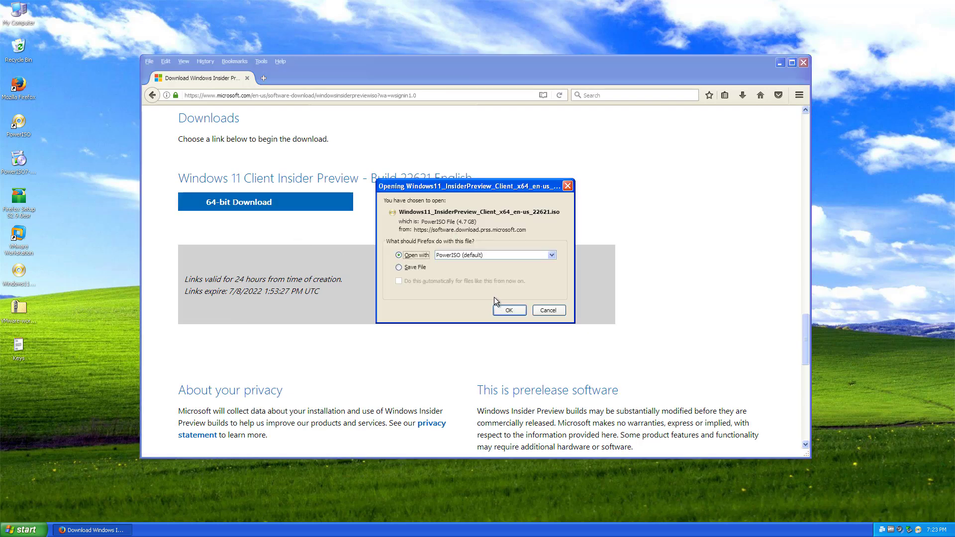
{"action": "left_click", "coordinate": [426, 267]}
{"action": "left_click", "coordinate": [515, 309]}
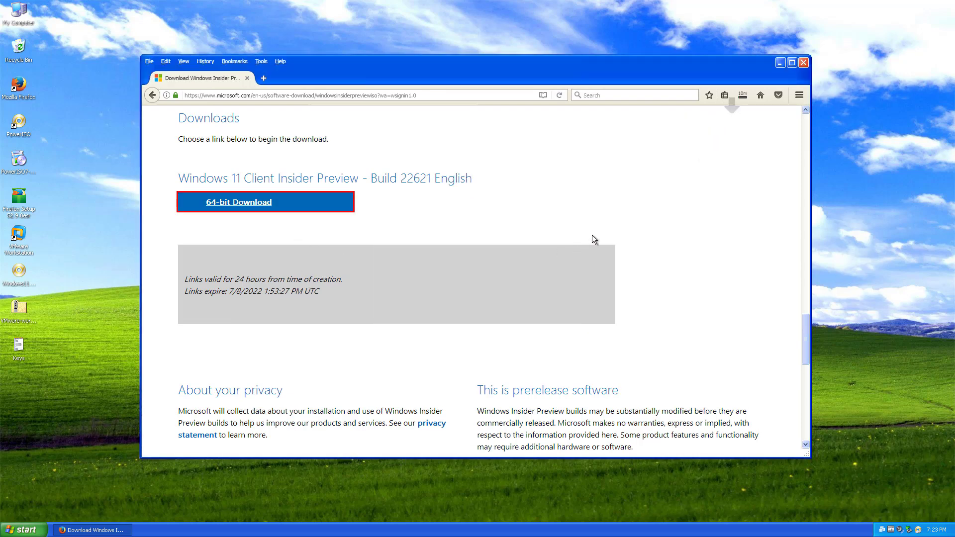
{"action": "left_click", "coordinate": [742, 95]}
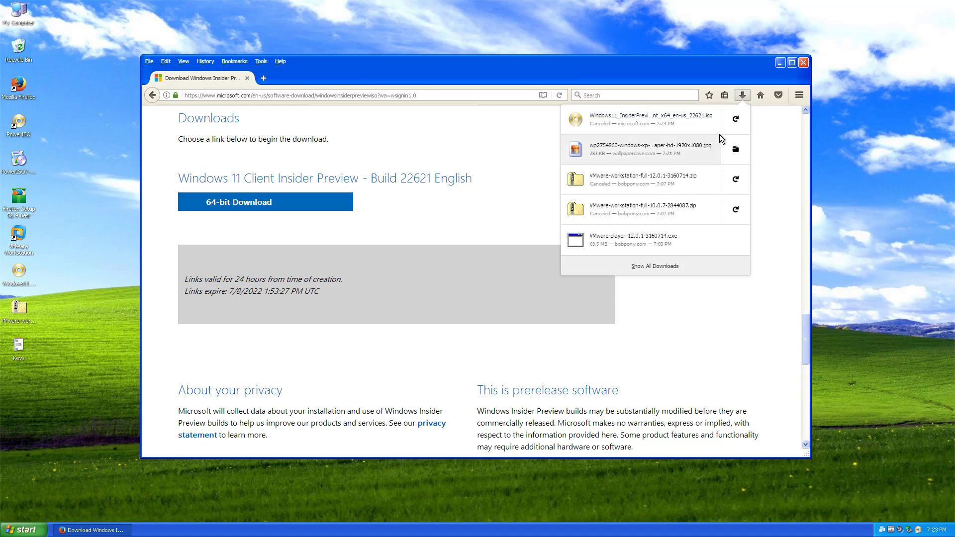
{"action": "left_click", "coordinate": [803, 62]}
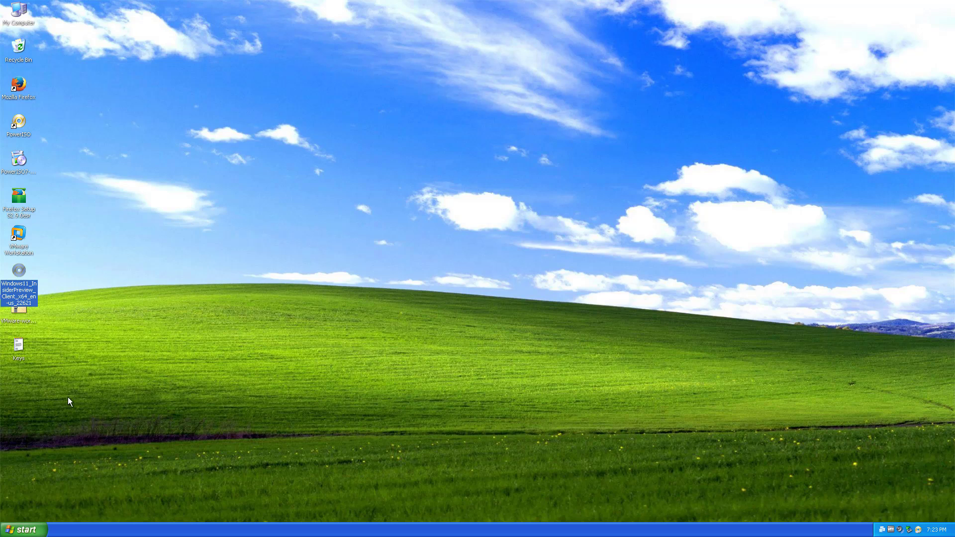
- Move the ISO and VMware Workstation icons mid-desktop, launch VMware, and start a new virtual machine
{"action": "left_click", "coordinate": [68, 397]}
{"action": "left_click_drag", "start_coordinate": [122, 272], "coordinate": [321, 190]}
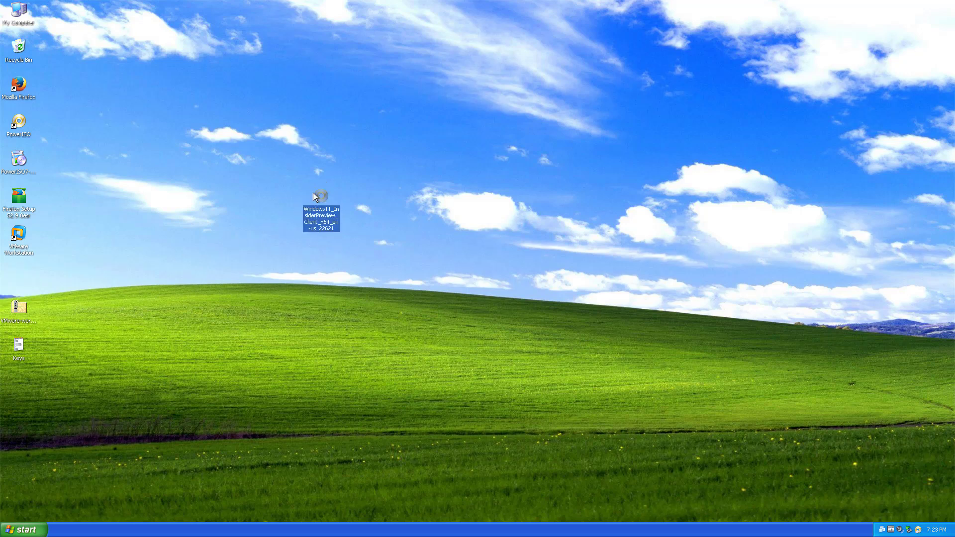
{"action": "left_click_drag", "start_coordinate": [20, 237], "coordinate": [377, 194]}
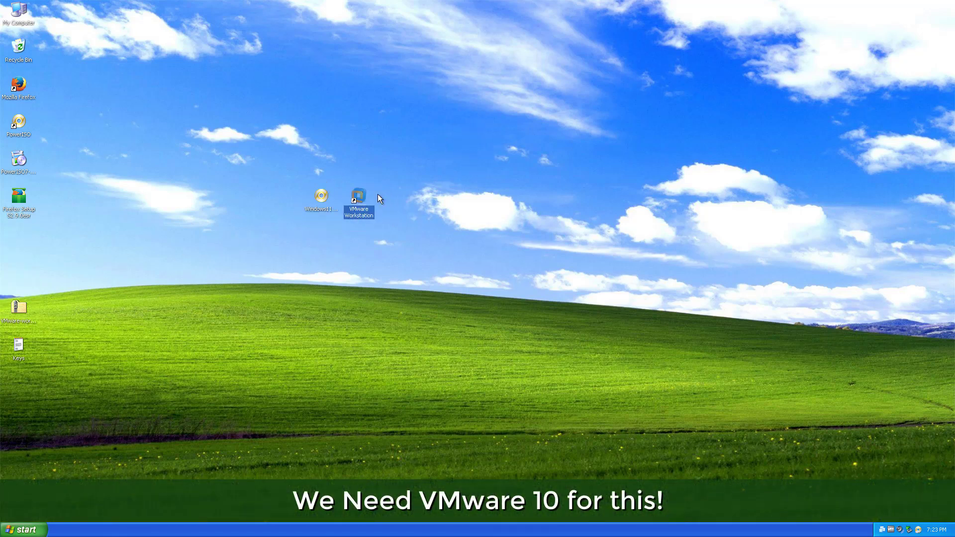
{"action": "left_click", "coordinate": [404, 227]}
{"action": "double_click", "coordinate": [360, 205]}
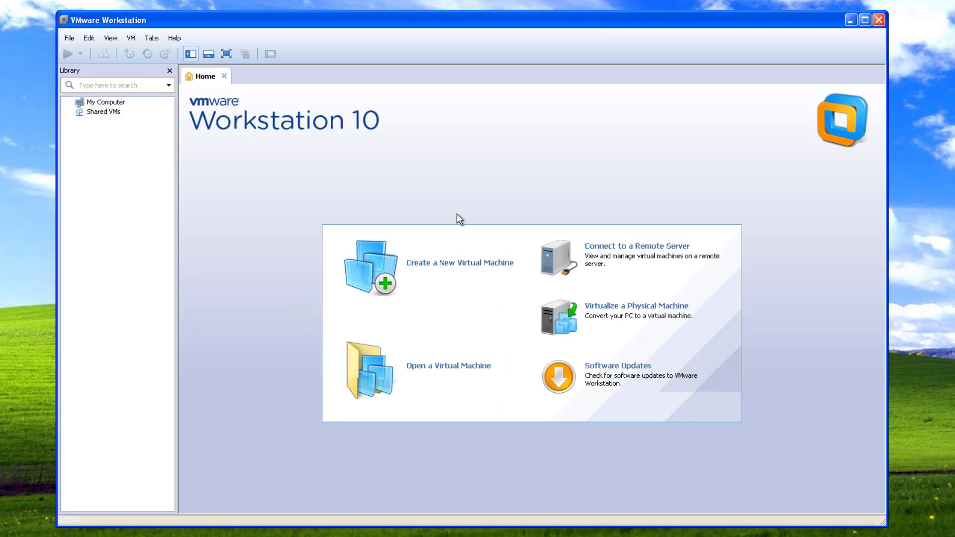
{"action": "left_click", "coordinate": [447, 275]}
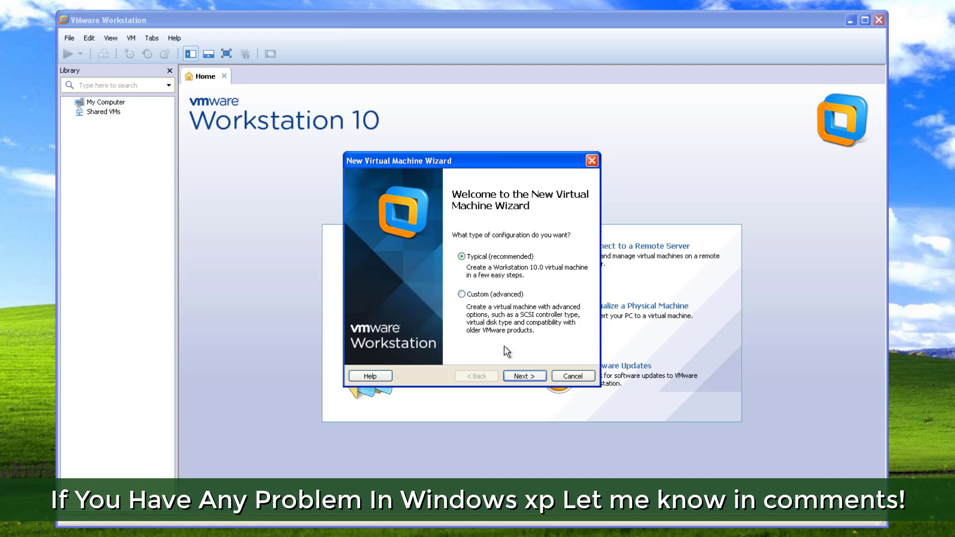
- Choose the typical setup installing from the Windows 11 Insider Preview ISO on the Desktop
{"action": "left_click", "coordinate": [522, 377]}
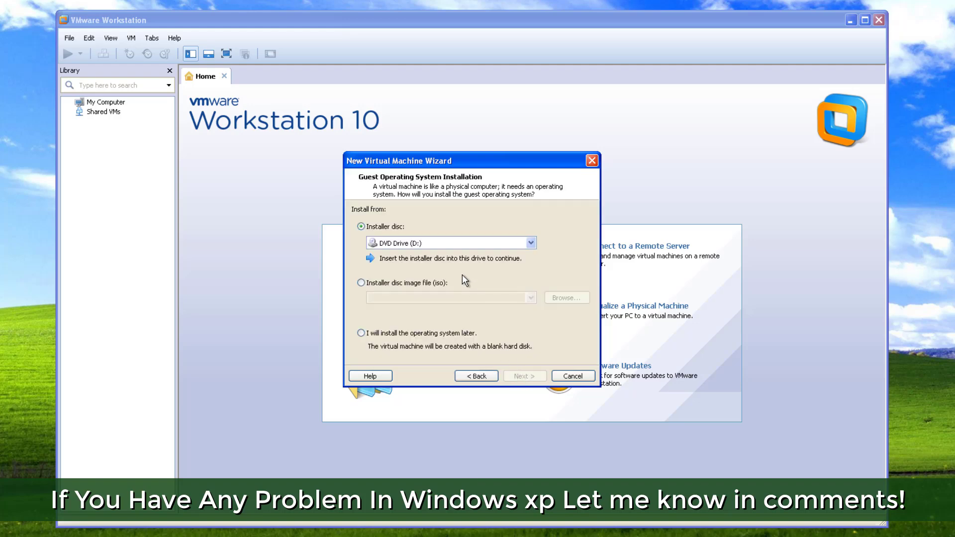
{"action": "left_click", "coordinate": [437, 283]}
{"action": "left_click", "coordinate": [552, 299]}
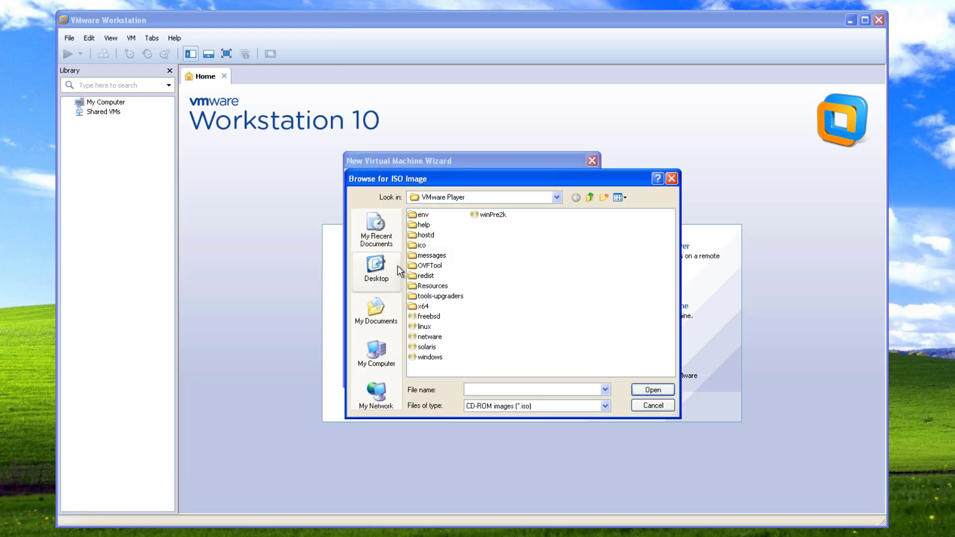
{"action": "left_click", "coordinate": [388, 281]}
{"action": "left_click", "coordinate": [472, 247]}
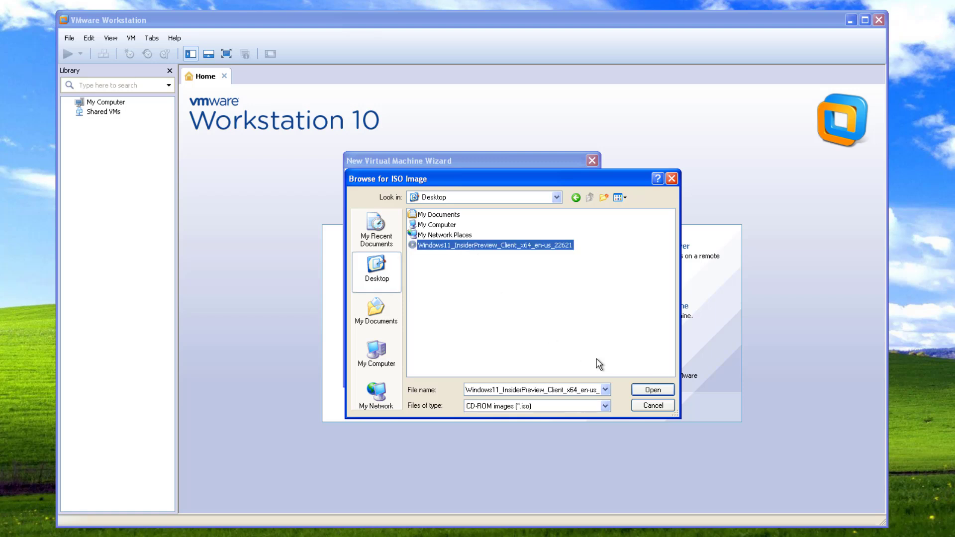
{"action": "left_click", "coordinate": [653, 390]}
{"action": "left_click", "coordinate": [520, 377]}
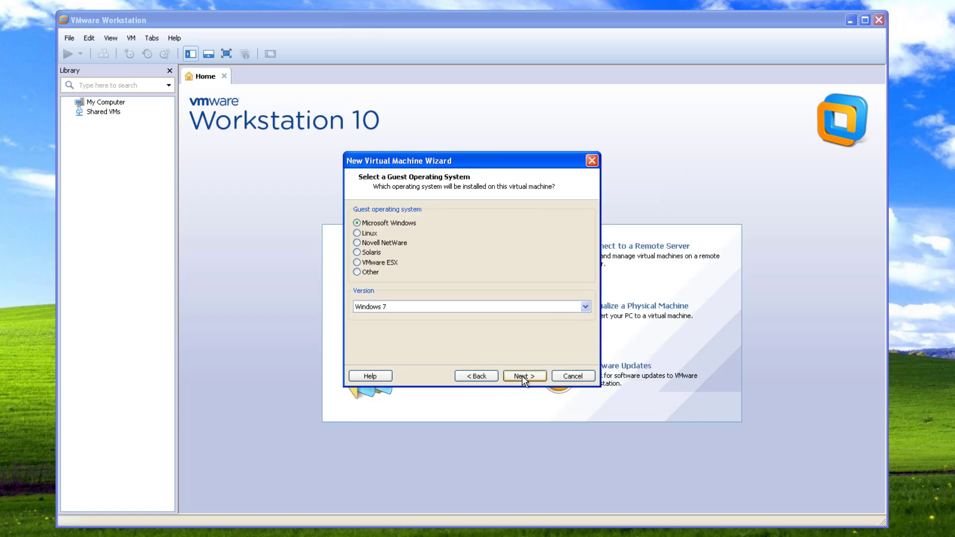
- Set the guest version to Windows 8, append '1' to the name, and keep the 60 GB split disk
{"action": "left_click", "coordinate": [448, 307]}
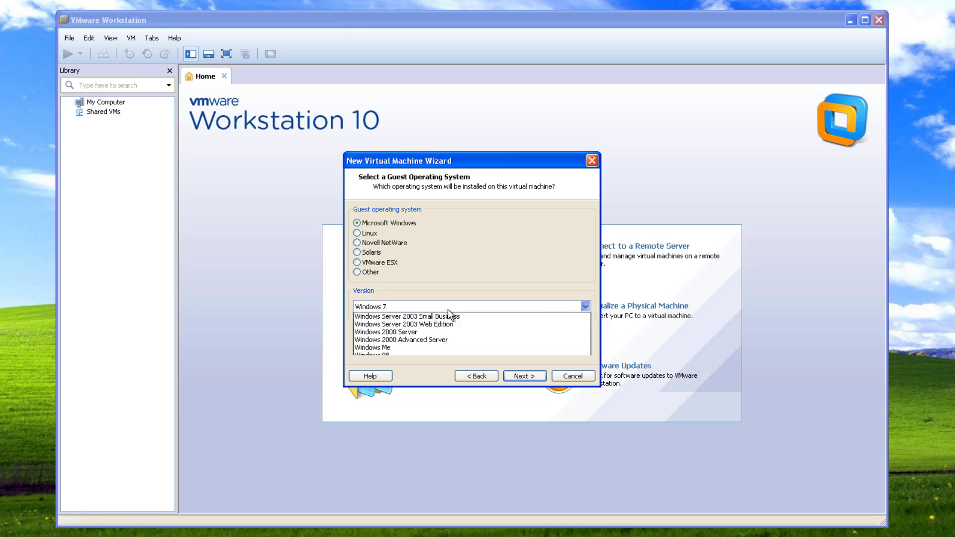
{"action": "left_click", "coordinate": [418, 320]}
{"action": "left_click", "coordinate": [515, 377]}
{"action": "left_click", "coordinate": [409, 226]}
{"action": "key", "text": "BackSpace"}
{"action": "type", "text": "11"}
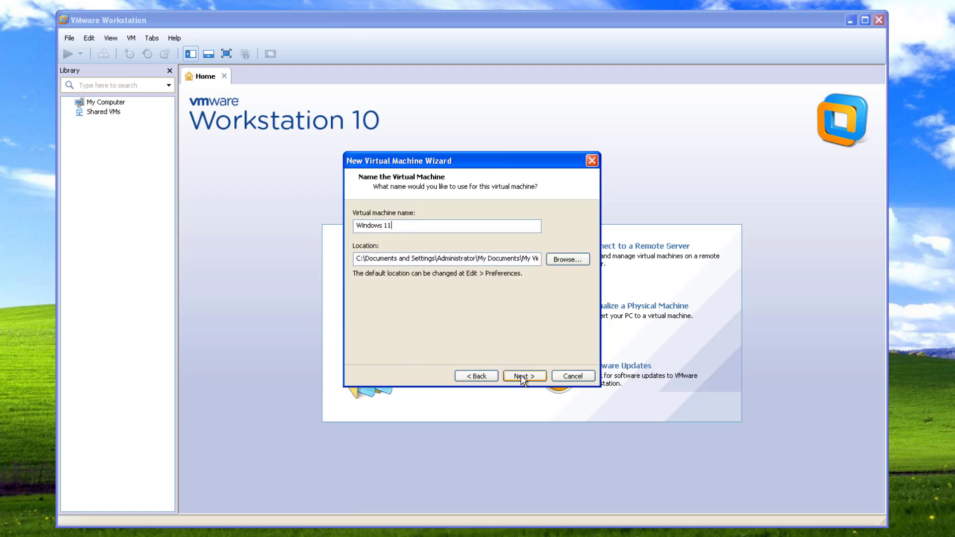
{"action": "left_click", "coordinate": [521, 377]}
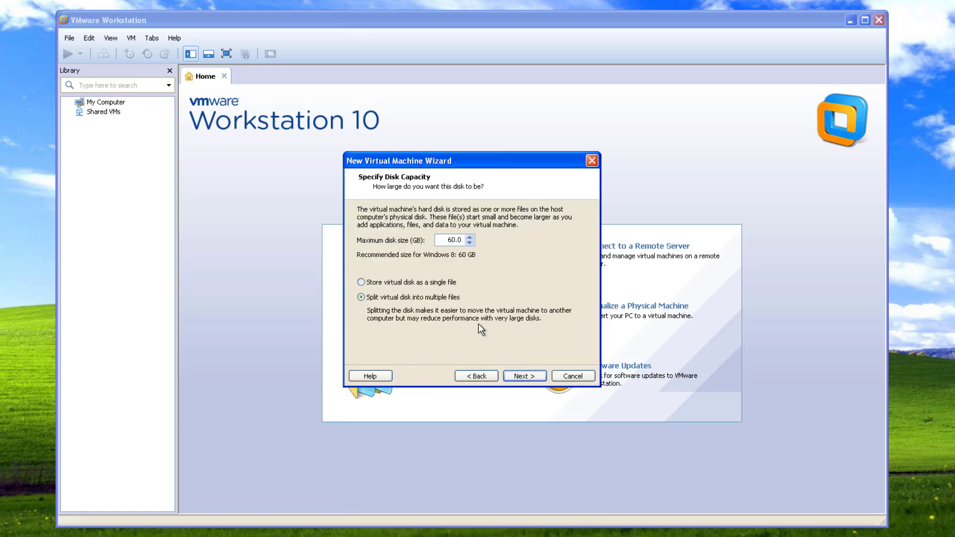
{"action": "left_click", "coordinate": [524, 377]}
- Raise memory to 4 GB and set 2 processors × 2 cores with Intel VT-x/EPT enabled
{"action": "left_click", "coordinate": [413, 327]}
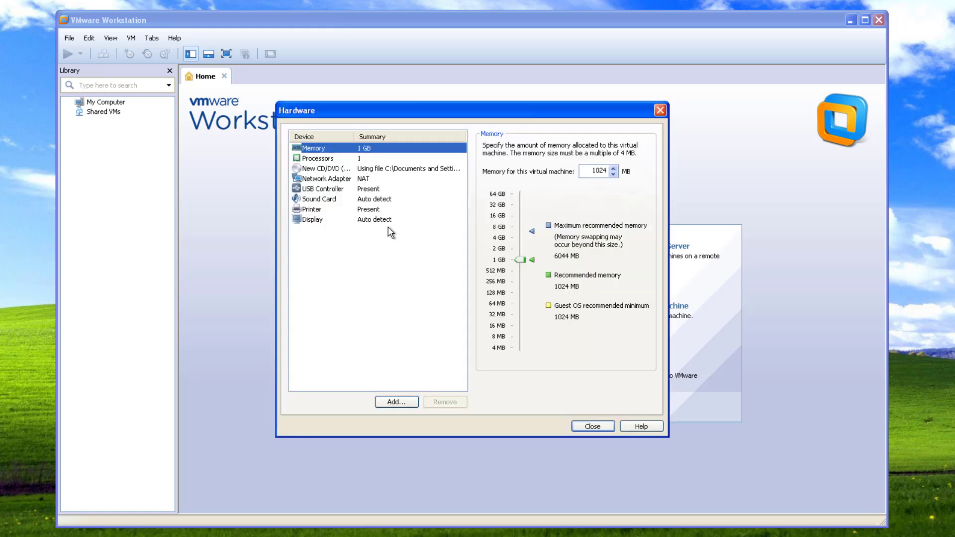
{"action": "left_click_drag", "start_coordinate": [518, 258], "coordinate": [519, 238]}
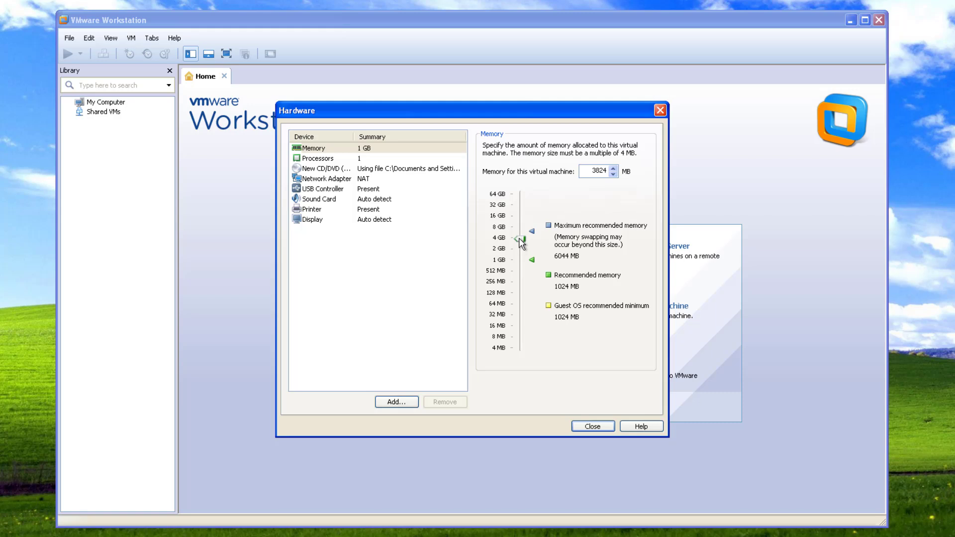
{"action": "left_click", "coordinate": [356, 160]}
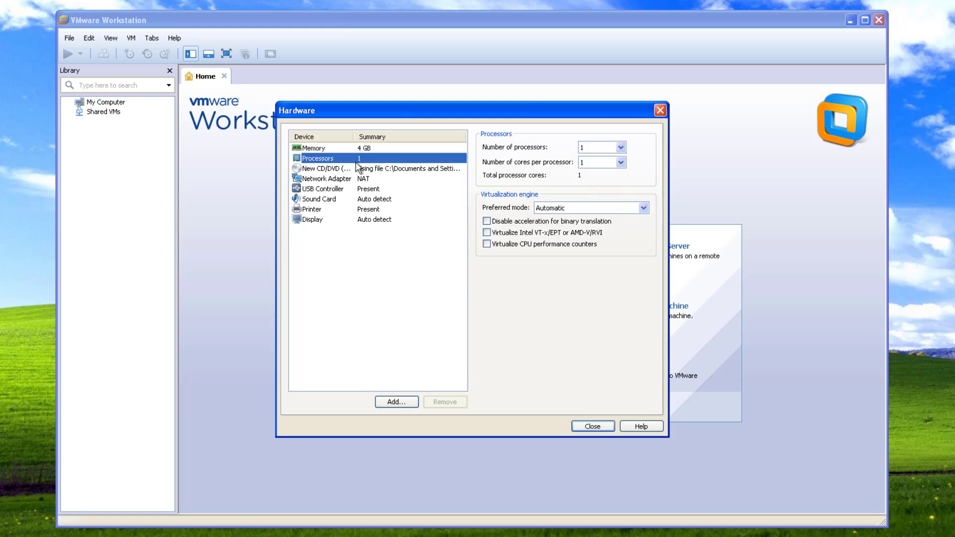
{"action": "left_click", "coordinate": [620, 162]}
{"action": "left_click", "coordinate": [611, 166]}
{"action": "left_click", "coordinate": [620, 162]}
{"action": "left_click", "coordinate": [615, 178]}
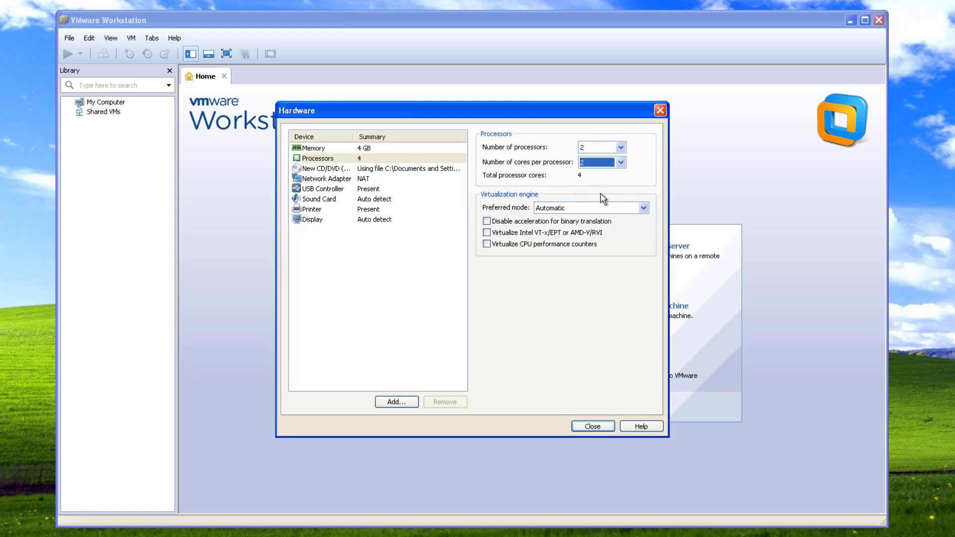
{"action": "left_click", "coordinate": [487, 232]}
- Switch the network adapter to Bridged and close the hardware settings
{"action": "left_click", "coordinate": [343, 181]}
{"action": "left_click", "coordinate": [501, 192]}
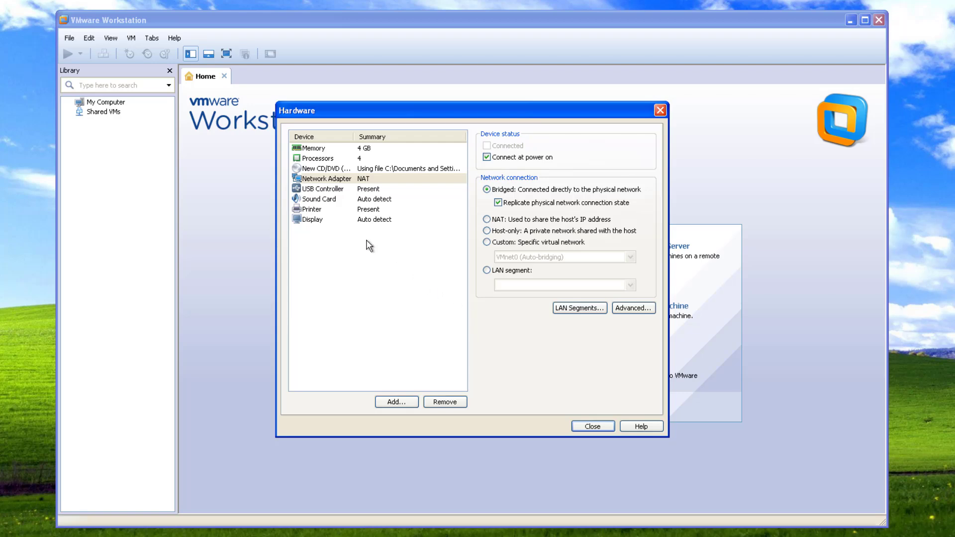
{"action": "left_click", "coordinate": [593, 426]}
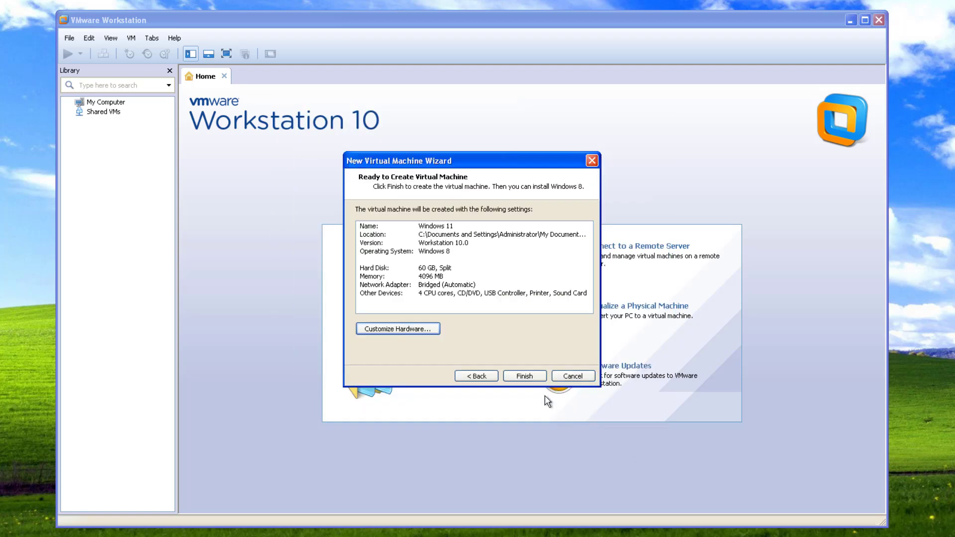
- Finish creating the virtual machine, power it on past the warning, and reposition the VMware window
{"action": "left_click", "coordinate": [525, 376]}
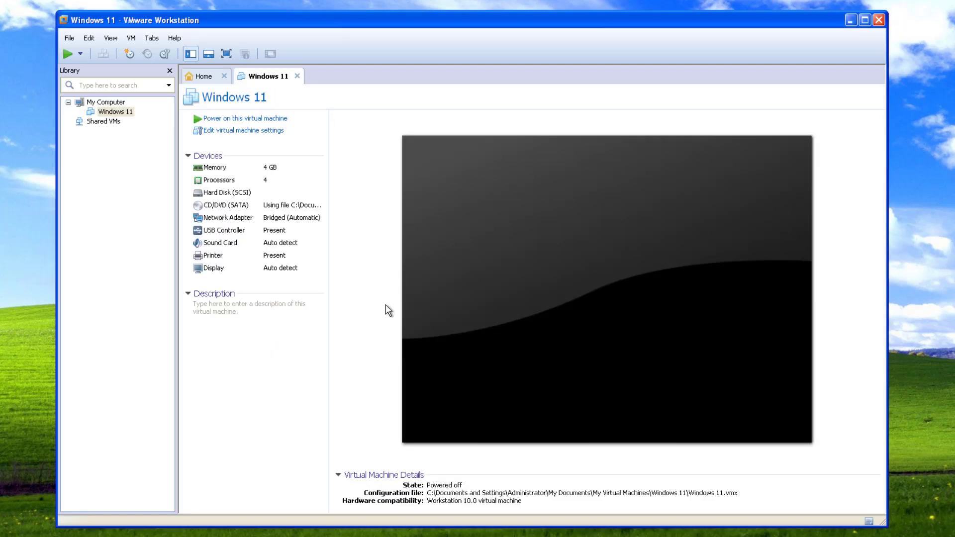
{"action": "left_click", "coordinate": [237, 120]}
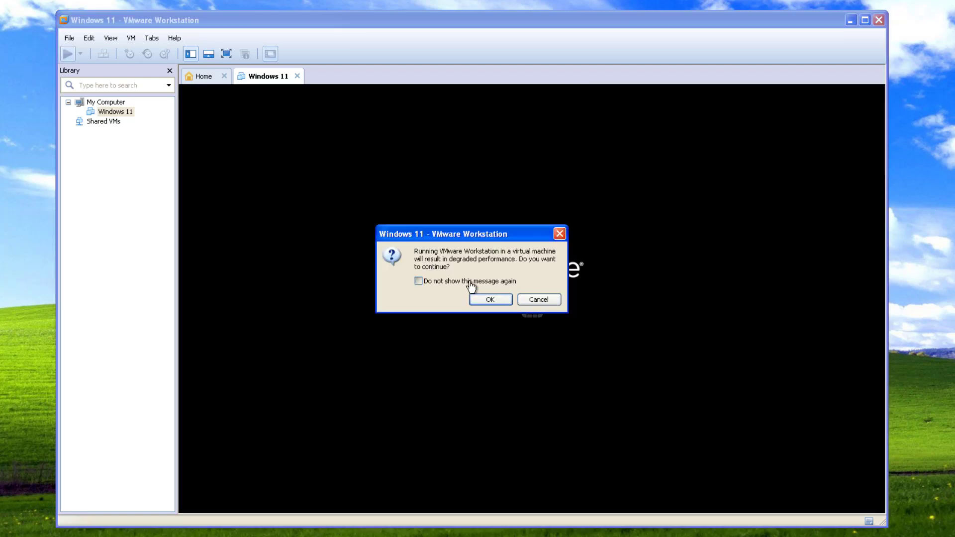
{"action": "left_click", "coordinate": [484, 302]}
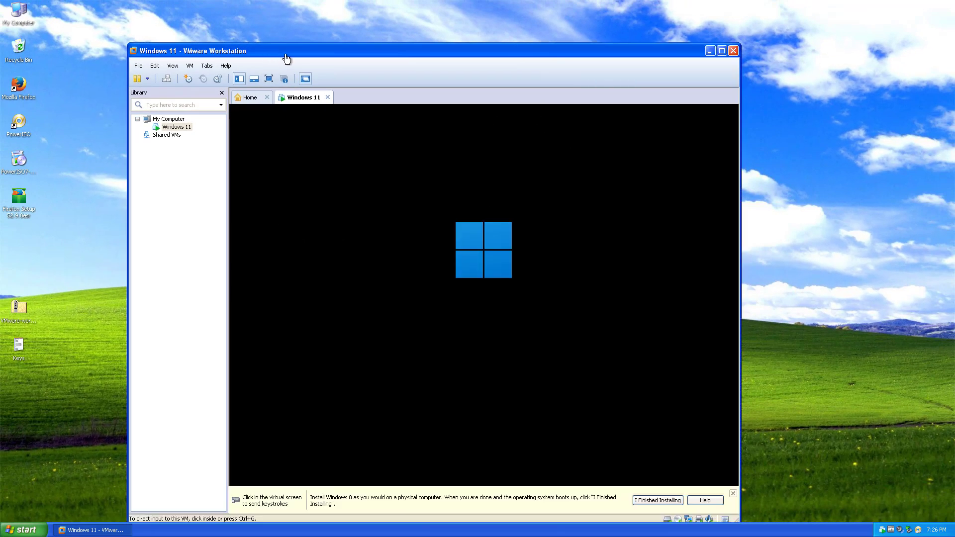
{"action": "double_click", "coordinate": [287, 59]}
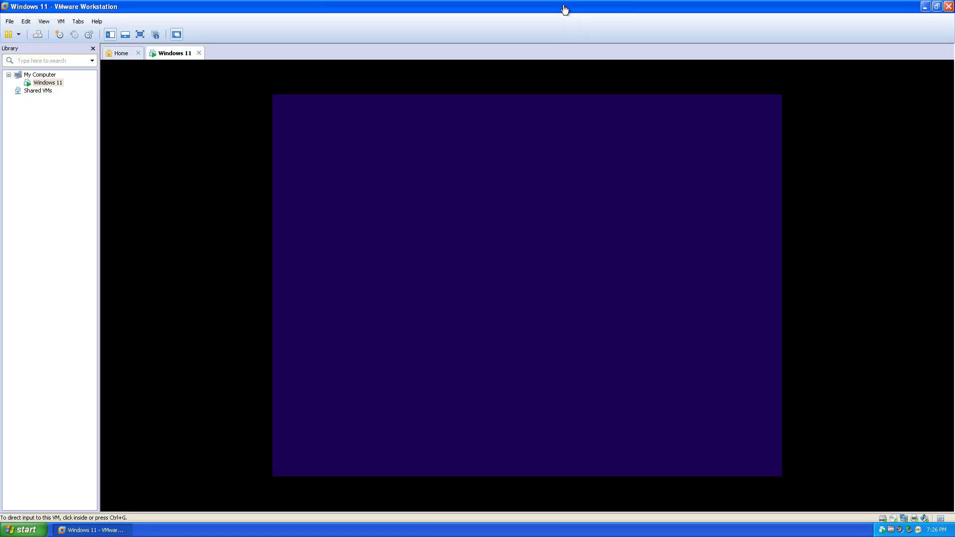
{"action": "double_click", "coordinate": [564, 10]}
{"action": "left_click_drag", "start_coordinate": [532, 46], "coordinate": [602, 28]}
- In Windows Setup, start the install without a product key and choose Windows 11 Pro
{"action": "left_click", "coordinate": [683, 372]}
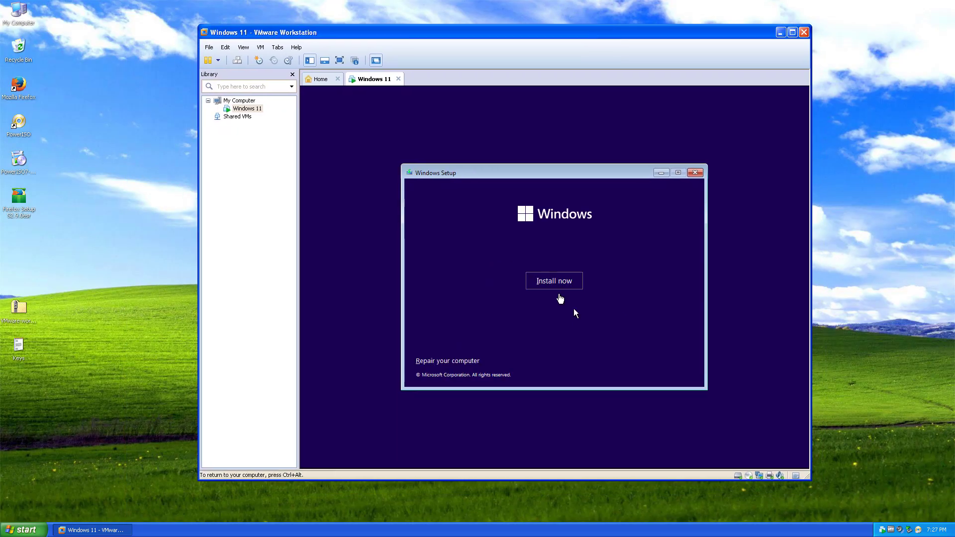
{"action": "left_click", "coordinate": [552, 282]}
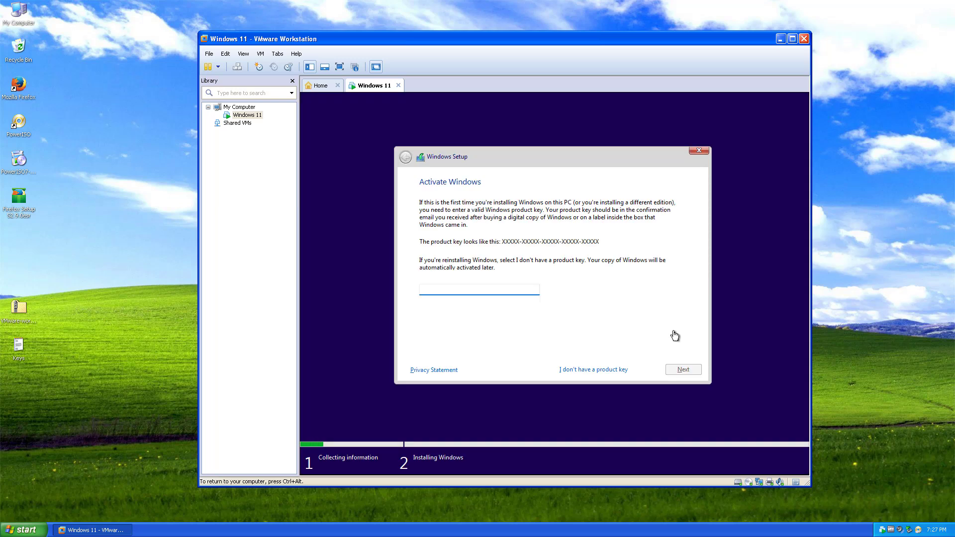
{"action": "left_click", "coordinate": [597, 369]}
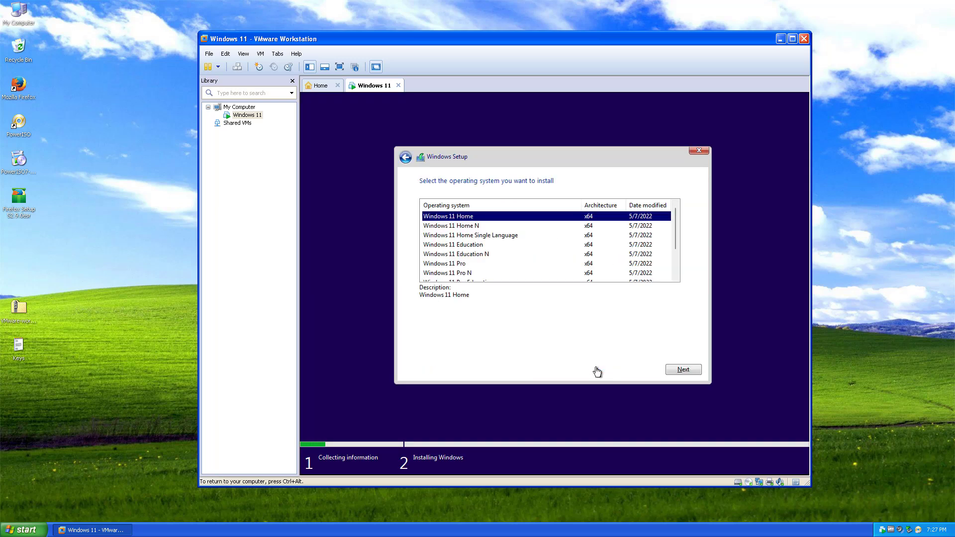
{"action": "left_click", "coordinate": [467, 264]}
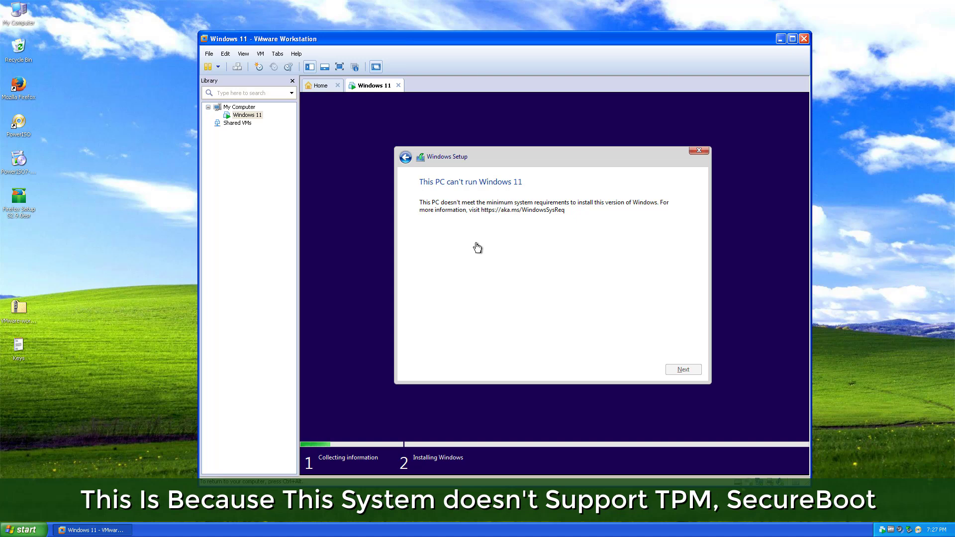
- Open a Shift+F10 command prompt, launch Registry Editor, and expand HKEY_LOCAL_MACHINE\SYSTEM
{"action": "key", "text": "shift+F10"}
{"action": "type", "text": "regedit"}
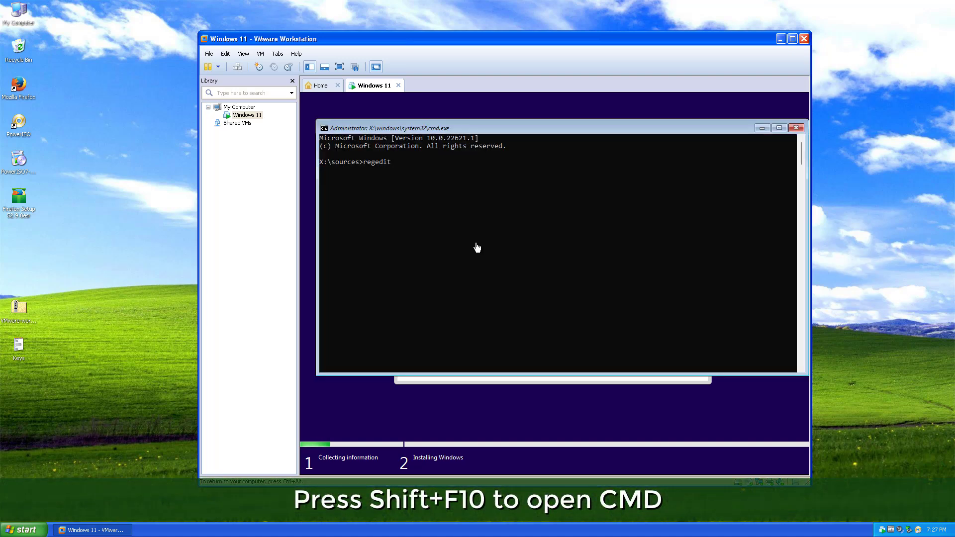
{"action": "key", "text": "Return"}
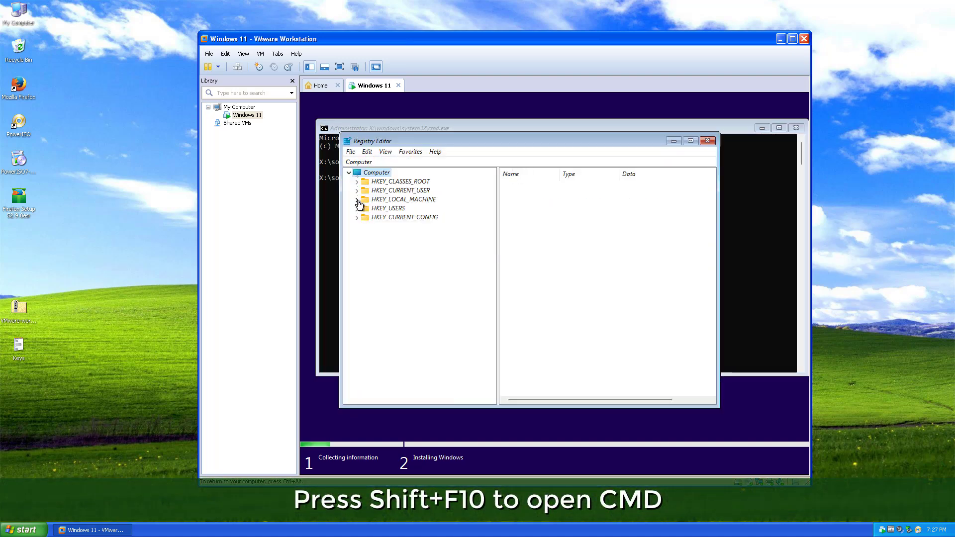
{"action": "left_click", "coordinate": [357, 200]}
{"action": "double_click", "coordinate": [374, 252]}
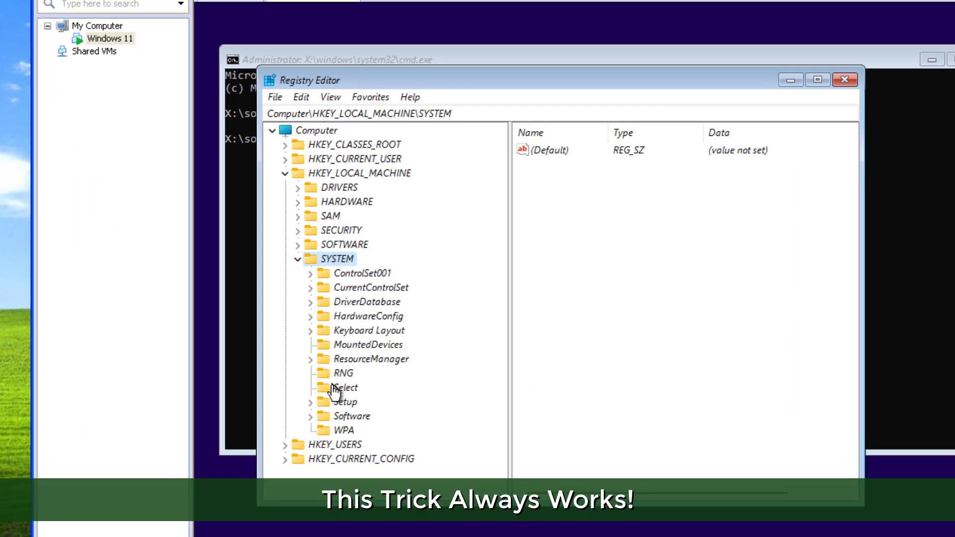
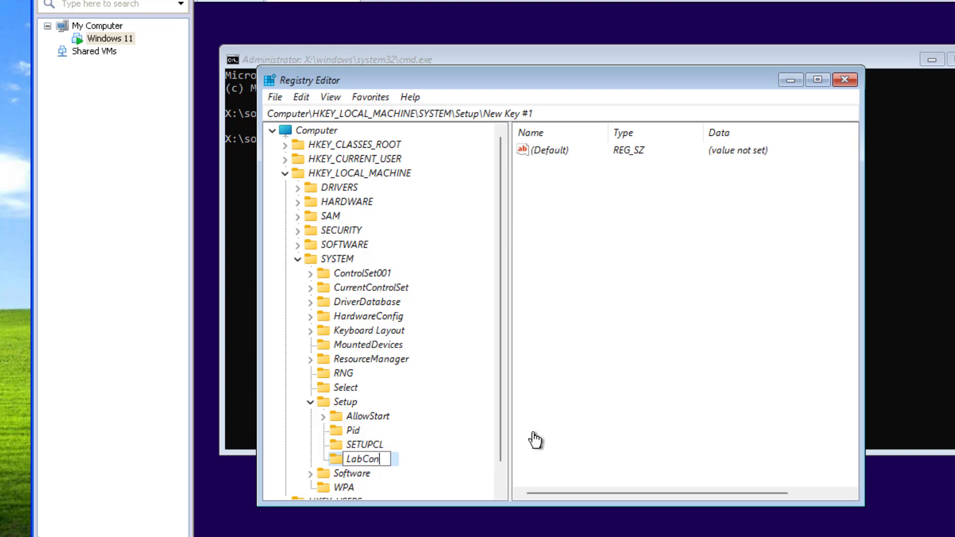
- Name the new key LabConfig and add a DWORD (32-bit) value named BypassTPMCheck
{"action": "type", "text": "fig"}
{"action": "key", "text": "Return"}
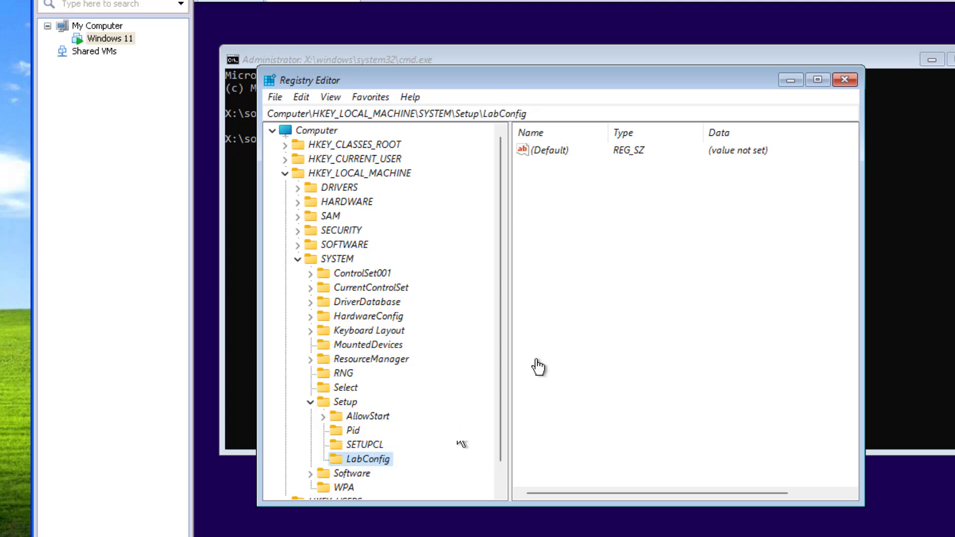
{"action": "right_click", "coordinate": [577, 178]}
{"action": "mouse_move", "coordinate": [647, 192]}
{"action": "left_click", "coordinate": [711, 249]}
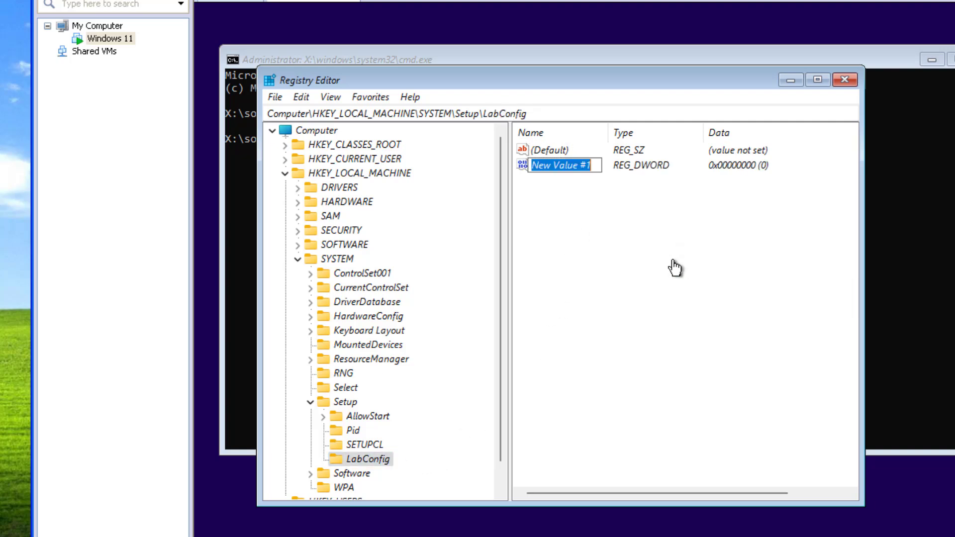
{"action": "type", "text": "BypassTPMCheck"}
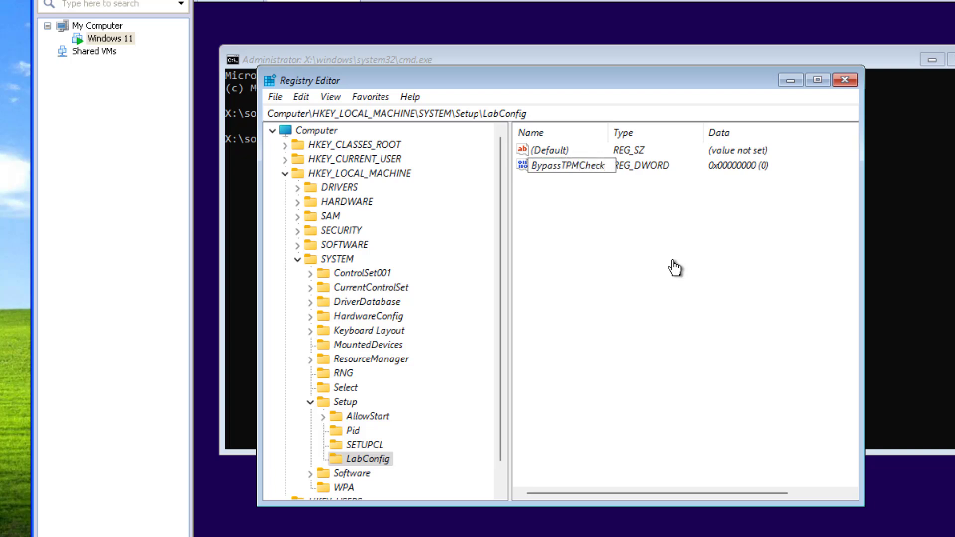
{"action": "key", "text": "Return"}
- Set BypassTPMCheck's value data to 1
{"action": "right_click", "coordinate": [595, 173]}
{"action": "left_click", "coordinate": [644, 176]}
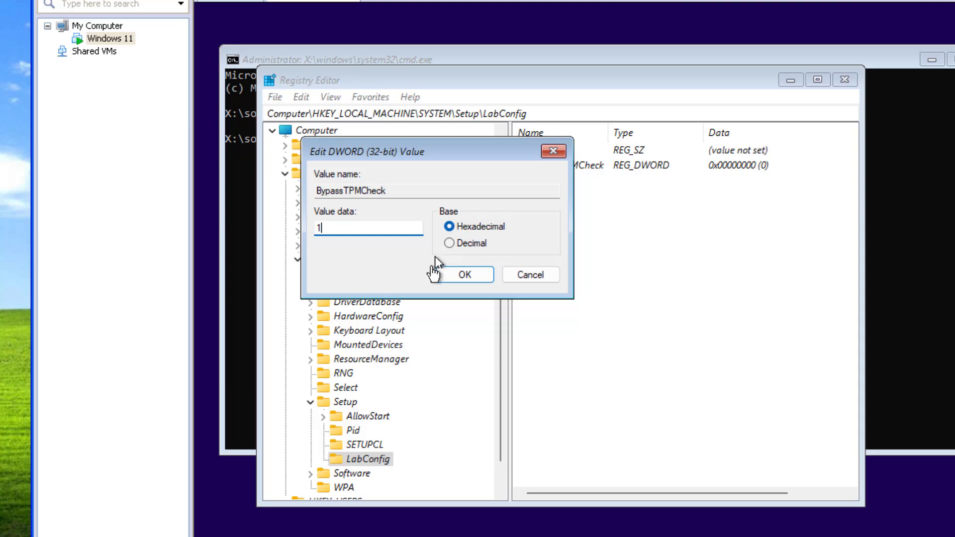
{"action": "type", "text": "1"}
{"action": "left_click", "coordinate": [465, 274]}
{"action": "right_click", "coordinate": [551, 214]}
- Add a BypassCPUCheck DWORD value to LabConfig with data 1
{"action": "mouse_move", "coordinate": [590, 224]}
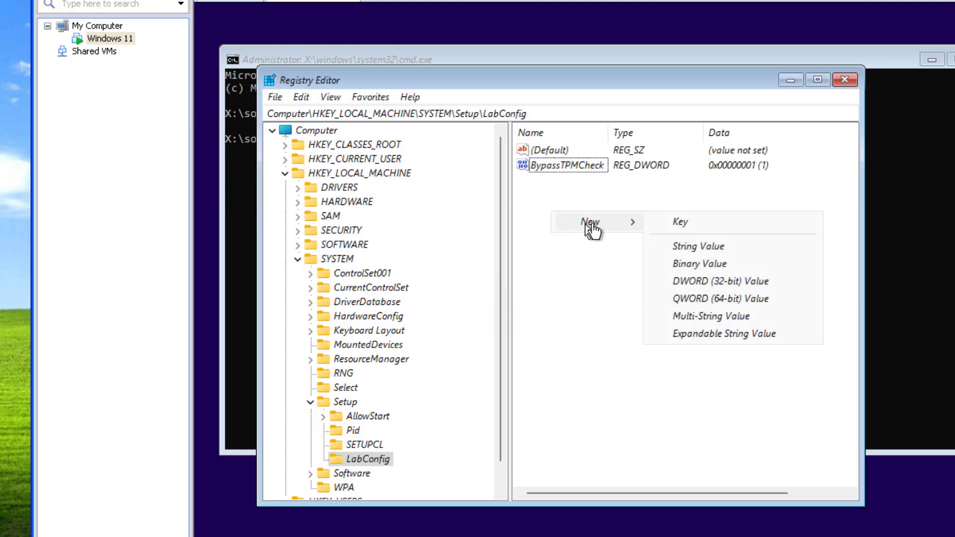
{"action": "left_click", "coordinate": [689, 282]}
{"action": "type", "text": "BypassTPMCheck"}
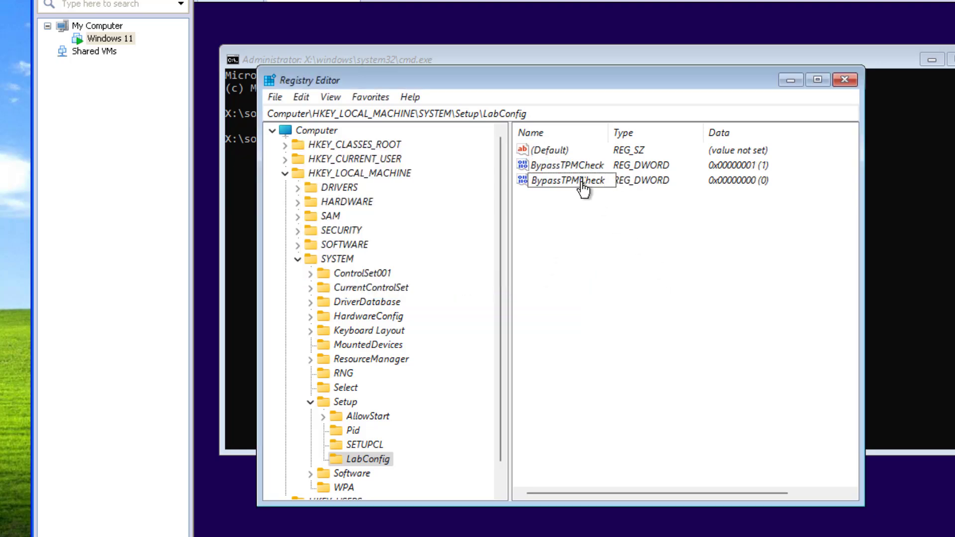
{"action": "key", "text": "BackSpace"}
{"action": "key", "text": "BackSpace"}
{"action": "key", "text": "BackSpace"}
{"action": "type", "text": "CPU"}
{"action": "key", "text": "Return"}
{"action": "double_click", "coordinate": [566, 184]}
{"action": "type", "text": "1"}
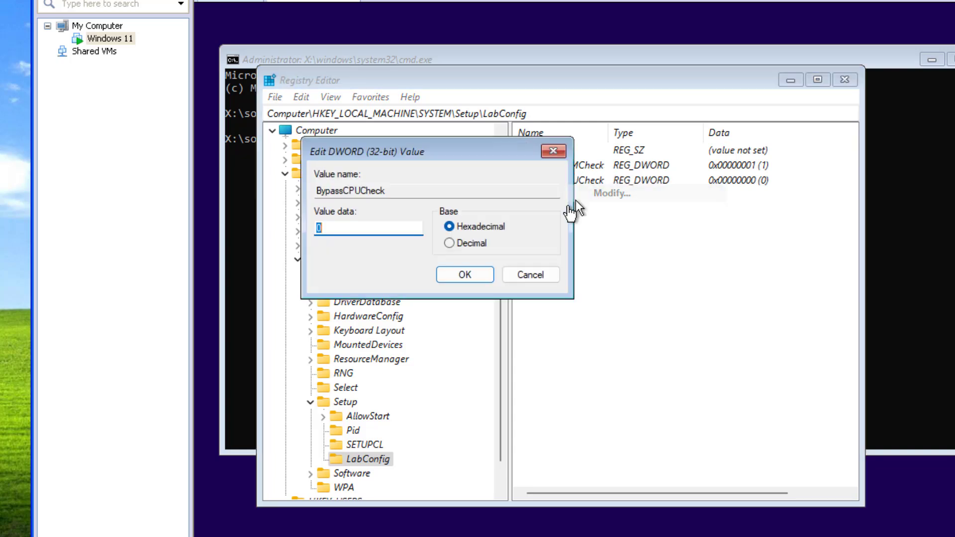
{"action": "left_click", "coordinate": [512, 275]}
- Add a BypassSecureBootCheck DWORD value set to 1, then collapse the Setup key
{"action": "right_click", "coordinate": [576, 215]}
{"action": "left_click", "coordinate": [585, 225]}
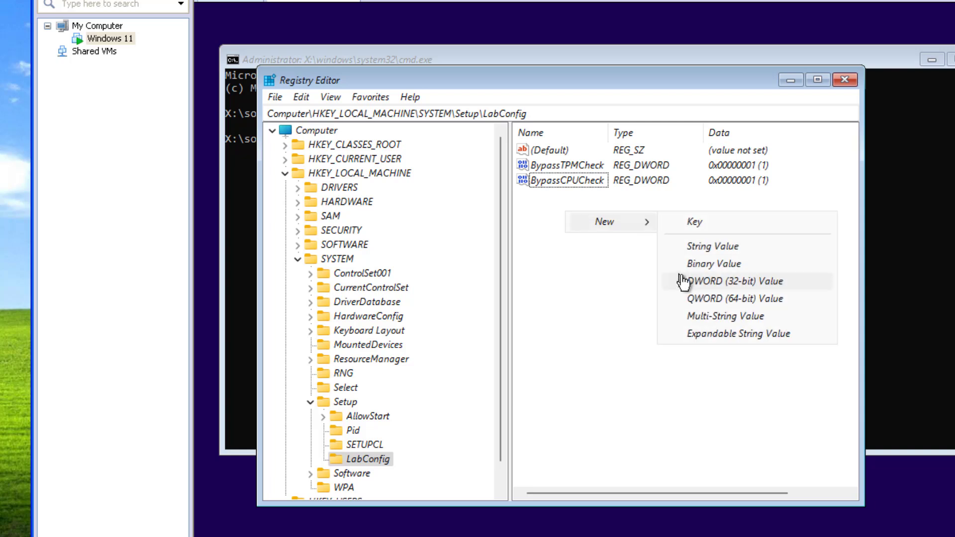
{"action": "left_click", "coordinate": [682, 279]}
{"action": "type", "text": "BypassTPMCheck"}
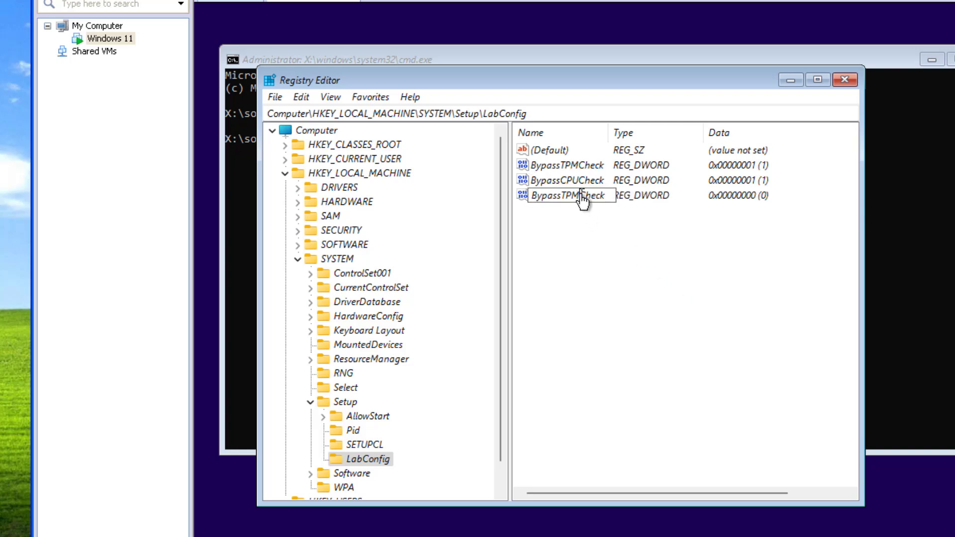
{"action": "left_click", "coordinate": [582, 195]}
{"action": "key", "text": "BackSpace"}
{"action": "key", "text": "BackSpace"}
{"action": "type", "text": "SecureBoot"}
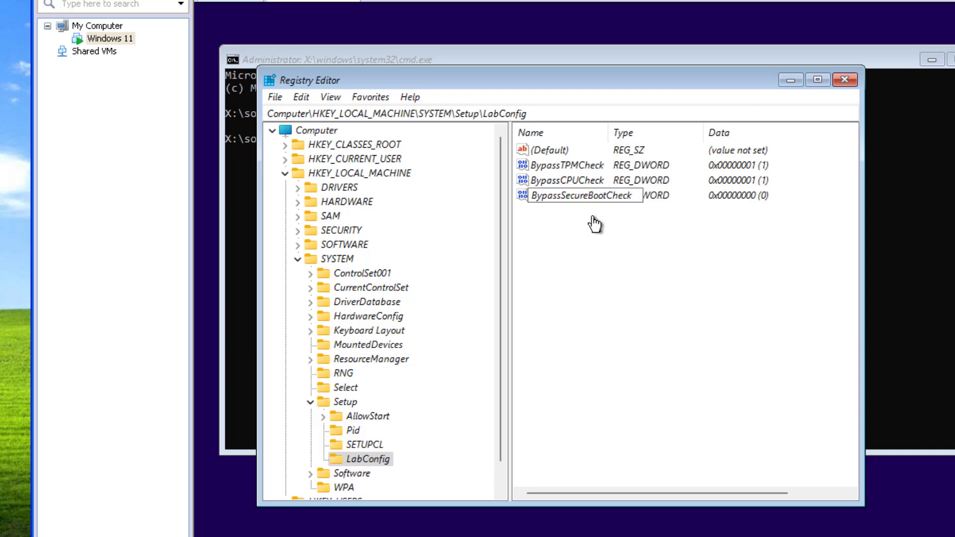
{"action": "key", "text": "Return"}
{"action": "left_click_drag", "start_coordinate": [609, 133], "coordinate": [679, 145]}
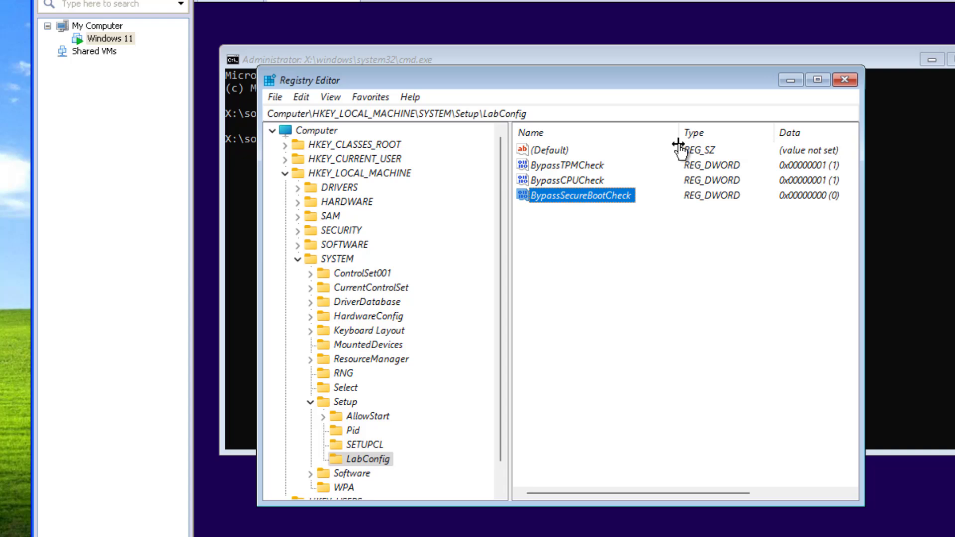
{"action": "double_click", "coordinate": [590, 204]}
{"action": "type", "text": "1"}
{"action": "left_click", "coordinate": [465, 274]}
{"action": "left_click", "coordinate": [311, 402]}
- Collapse the registry tree, close Registry Editor and exit the command prompt
{"action": "left_click", "coordinate": [298, 259]}
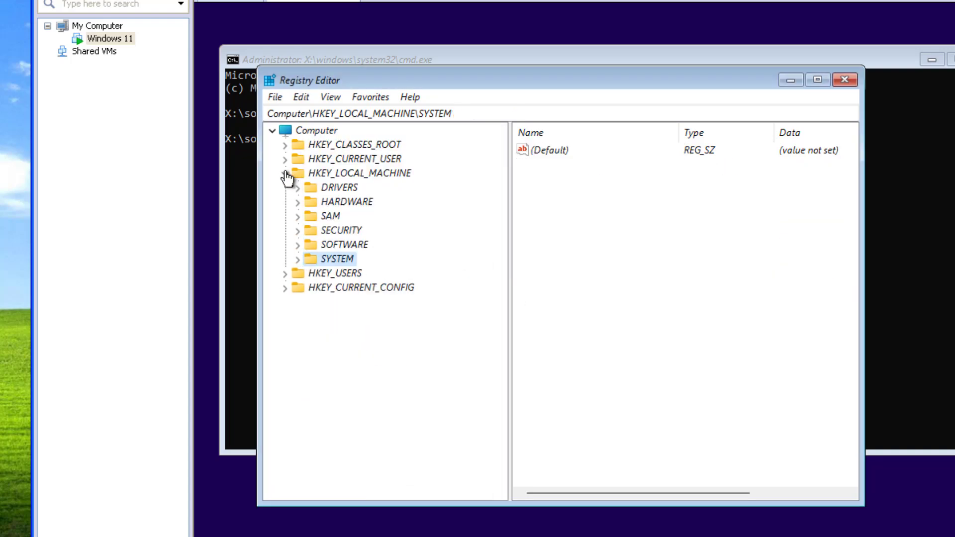
{"action": "left_click", "coordinate": [285, 173]}
{"action": "left_click", "coordinate": [845, 80]}
{"action": "type", "text": "exi"}
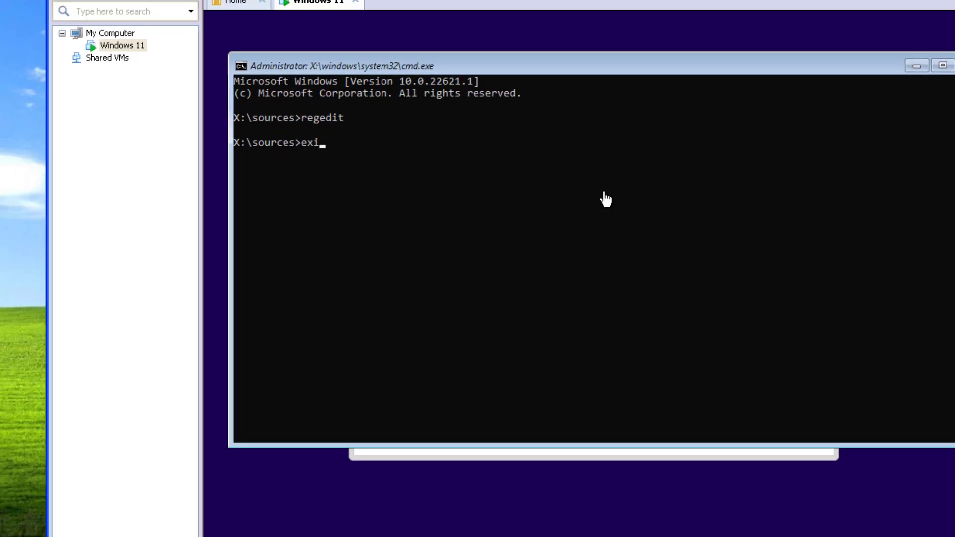
{"action": "type", "text": "t"}
{"action": "key", "text": "Return"}
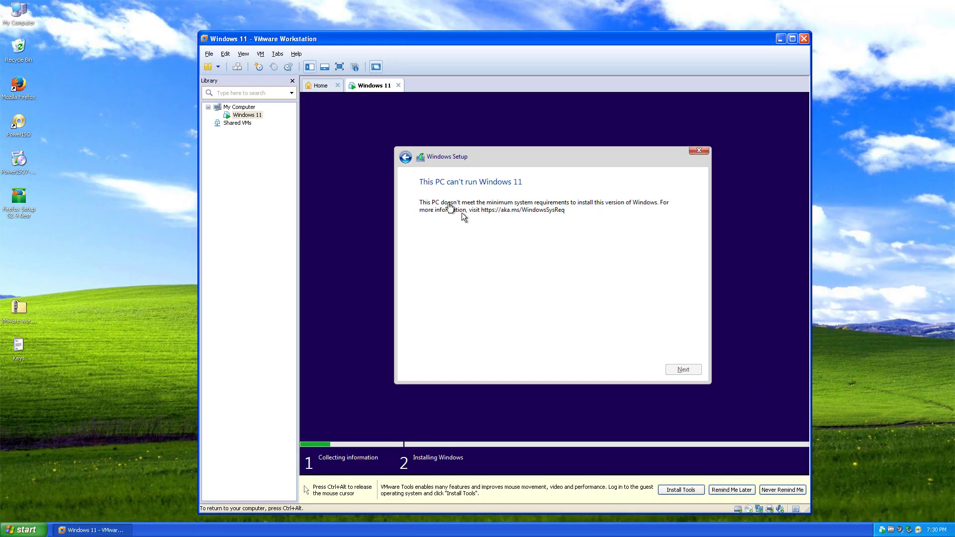
- Choose Windows 11 Pro, accept the licence and run a custom install on the listed drive
{"action": "left_click", "coordinate": [406, 157]}
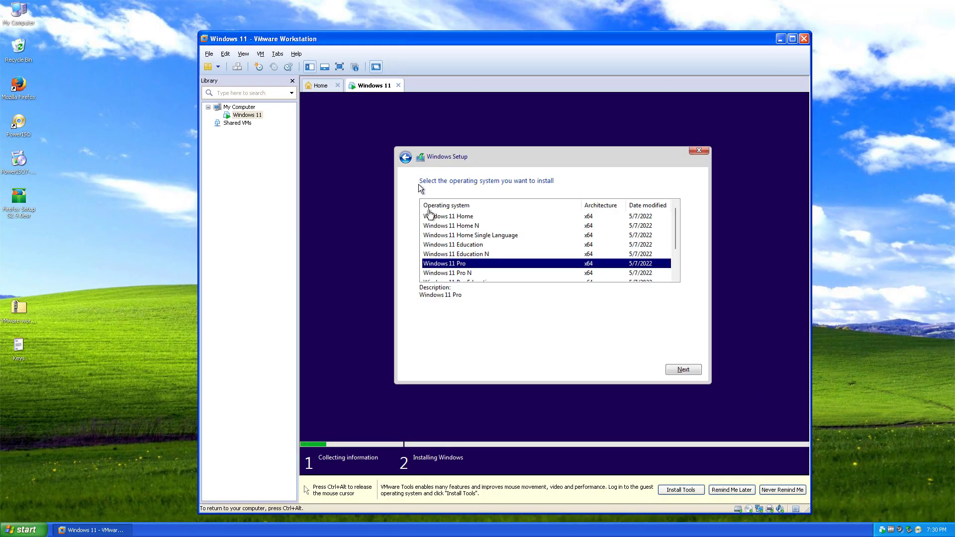
{"action": "left_click", "coordinate": [682, 370]}
{"action": "left_click", "coordinate": [533, 352]}
{"action": "left_click", "coordinate": [684, 369]}
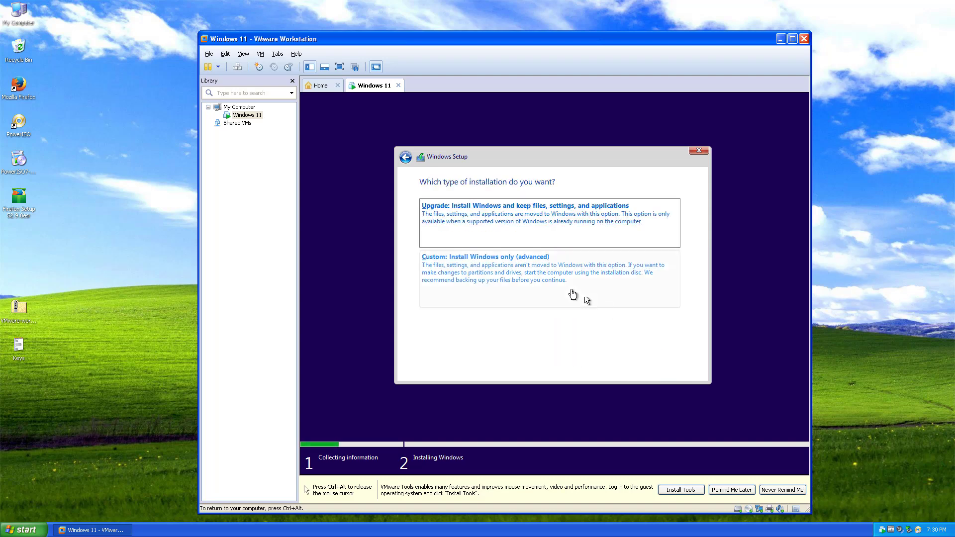
{"action": "left_click", "coordinate": [547, 281]}
{"action": "left_click", "coordinate": [673, 368]}
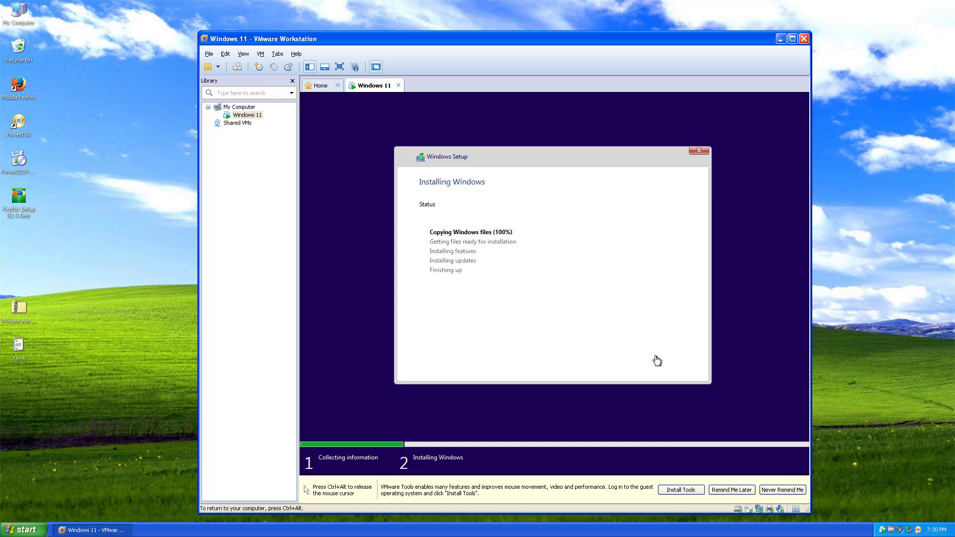
{"action": "key", "text": "ctrl+alt"}
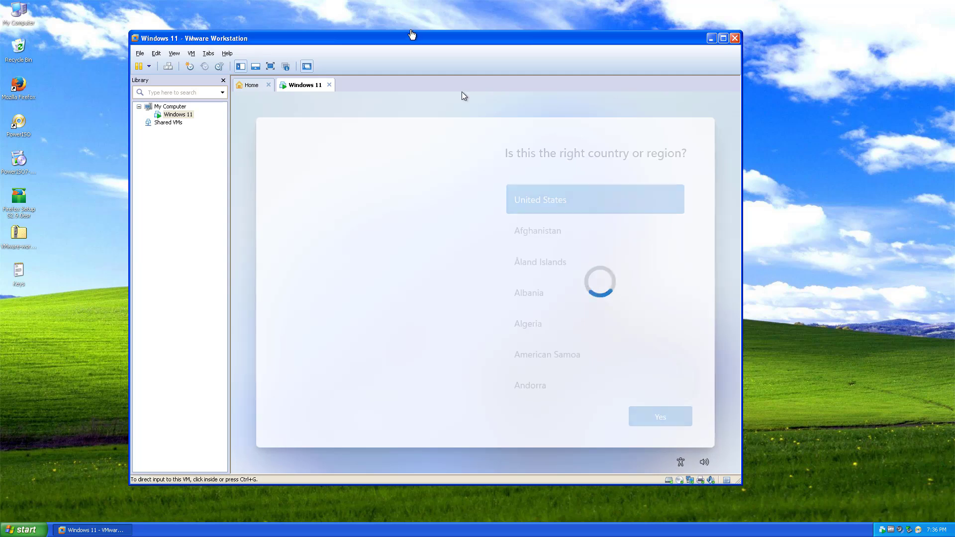
- Confirm United States region and keyboard, skip the second layout, name the device, decline Game Pass
{"action": "left_click", "coordinate": [660, 416]}
{"action": "left_click", "coordinate": [667, 418]}
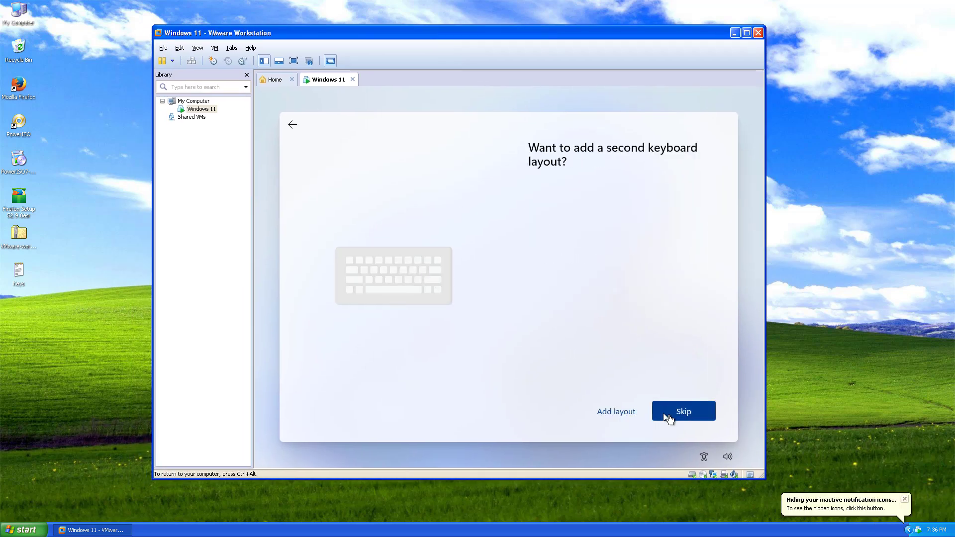
{"action": "left_click", "coordinate": [666, 418]}
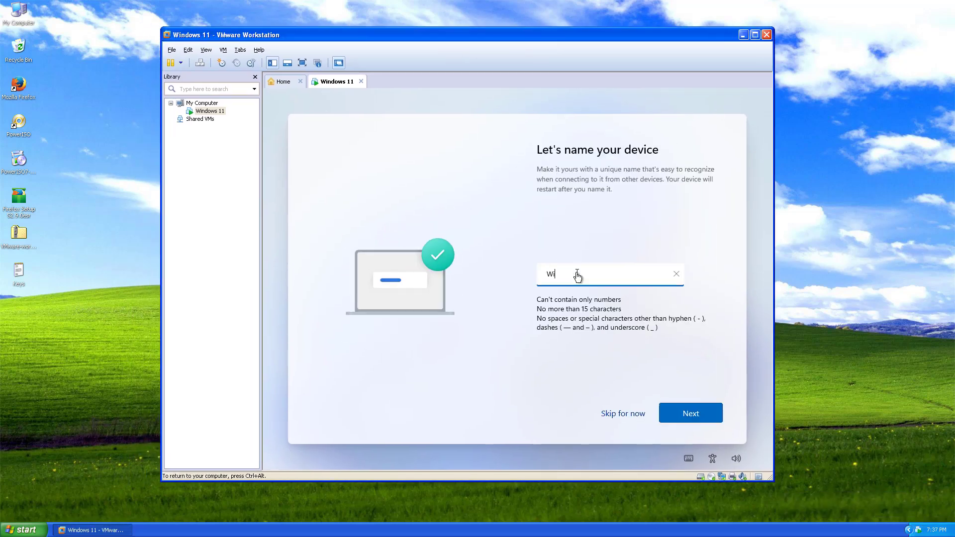
{"action": "type", "text": "e"}
{"action": "left_click", "coordinate": [674, 412]}
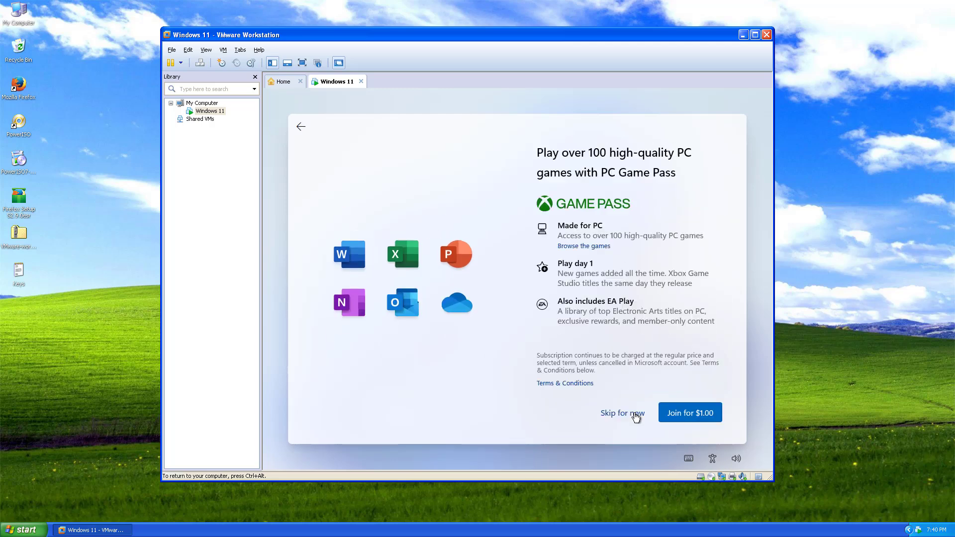
{"action": "left_click", "coordinate": [627, 414]}
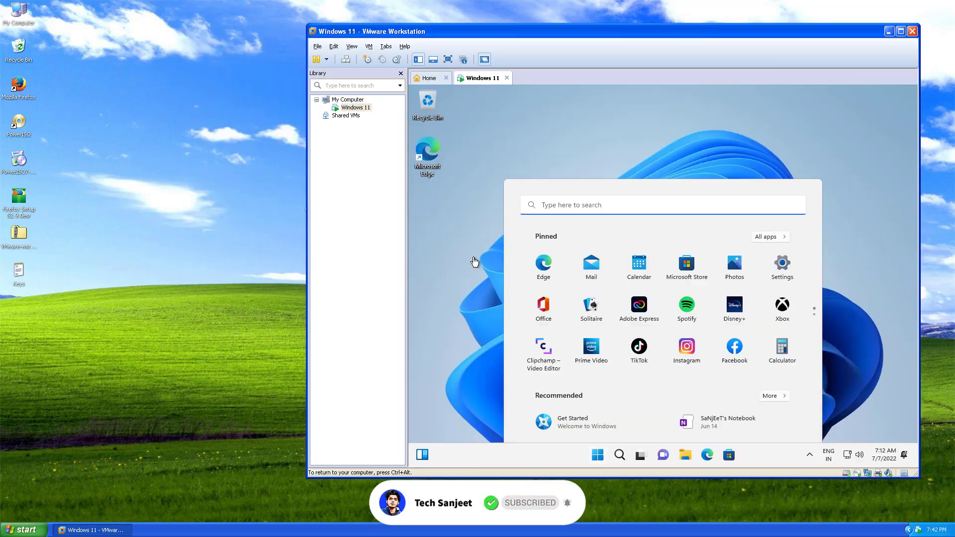
- Set the Windows 11 display resolution to 1920 × 1080
{"action": "left_click", "coordinate": [474, 262]}
{"action": "left_click", "coordinate": [602, 456]}
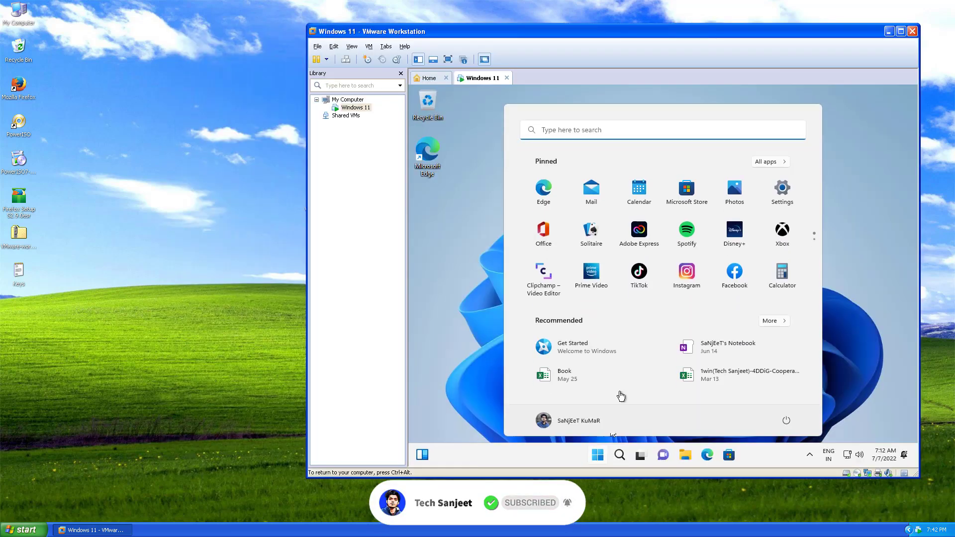
{"action": "left_click", "coordinate": [489, 218]}
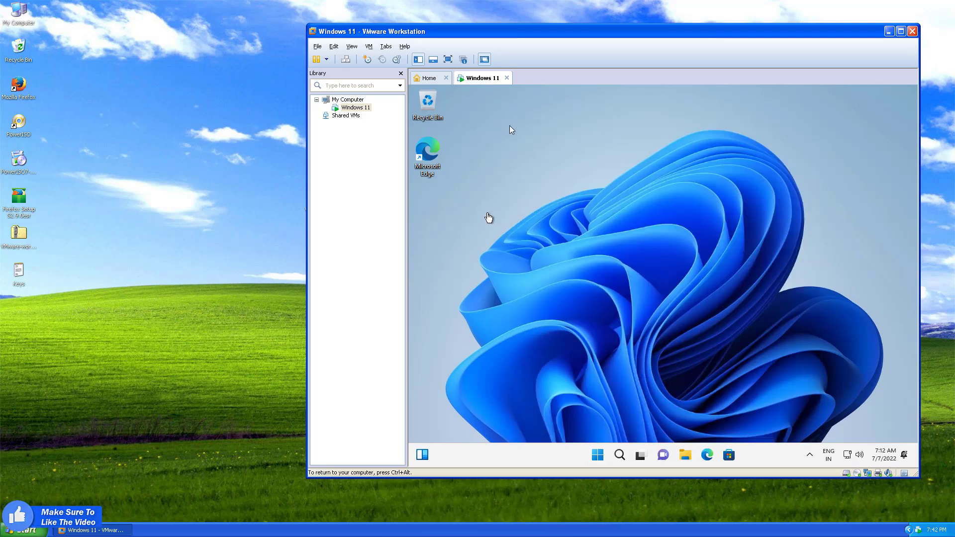
{"action": "left_click", "coordinate": [447, 59]}
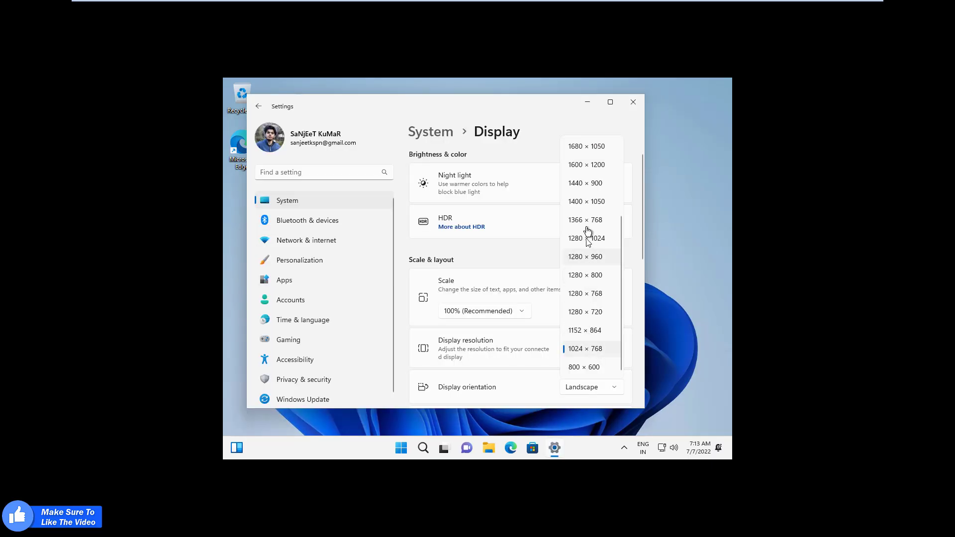
{"action": "scroll", "coordinate": [587, 199], "scroll_direction": "up", "scroll_amount": 3}
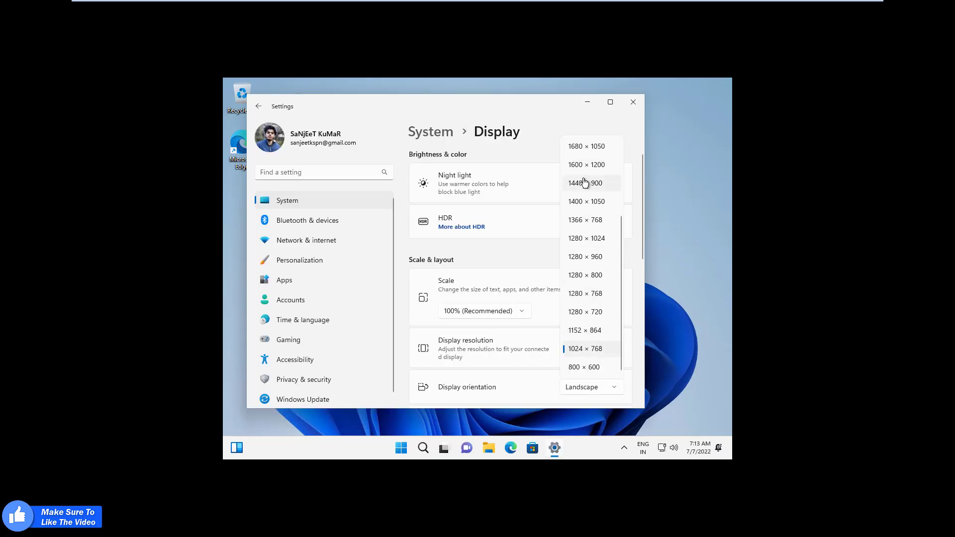
{"action": "left_click", "coordinate": [588, 183]}
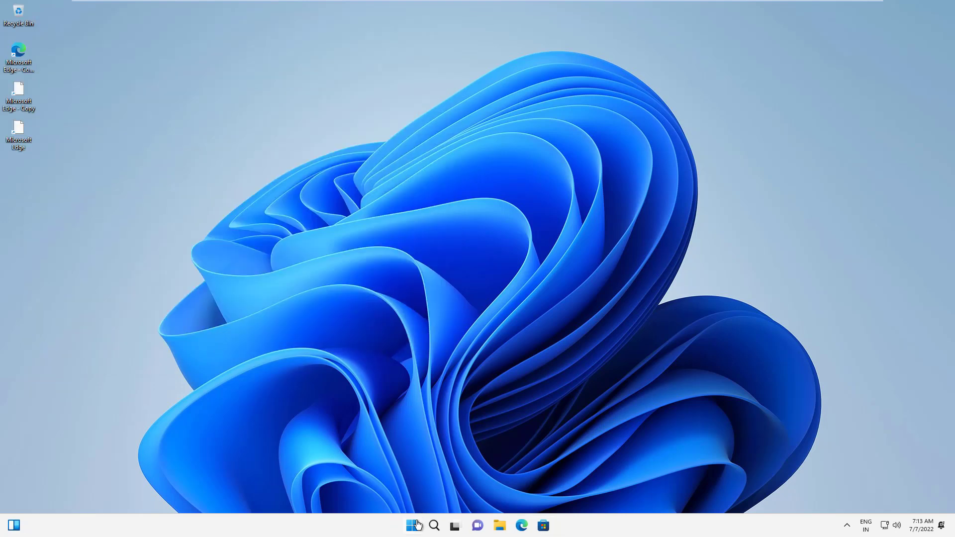
- View This PC in File Explorer, select DVD Drive (D:), then close the window
{"action": "left_click", "coordinate": [412, 526]}
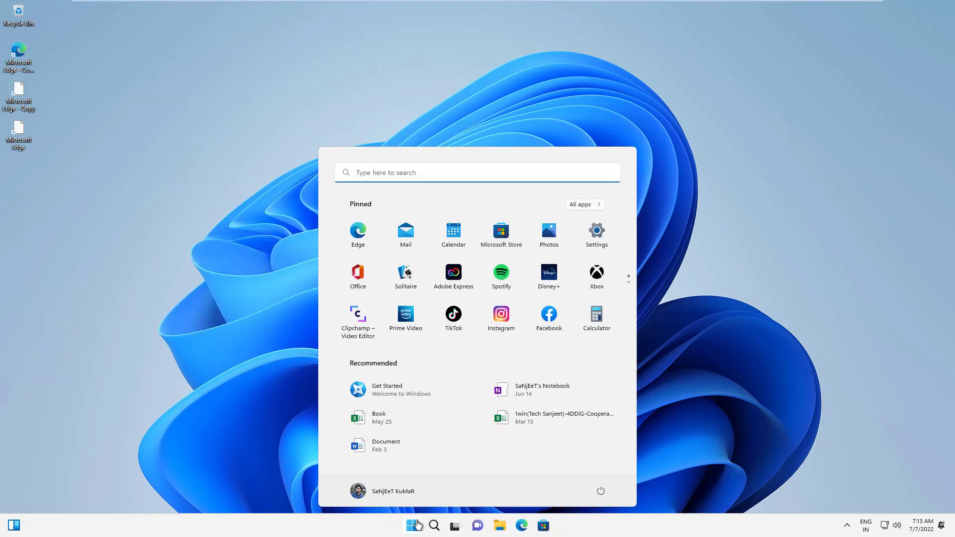
{"action": "left_click", "coordinate": [417, 525]}
{"action": "left_click", "coordinate": [500, 525]}
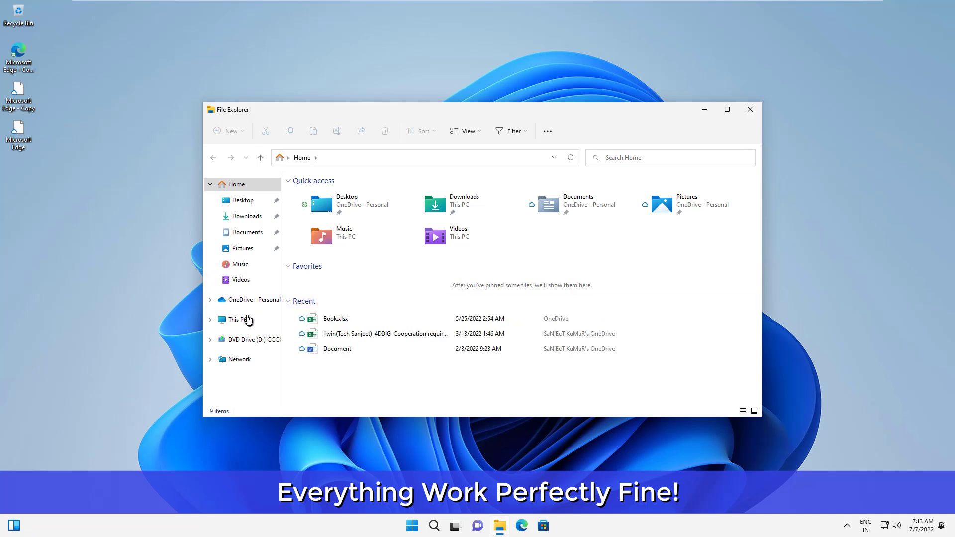
{"action": "left_click", "coordinate": [238, 319]}
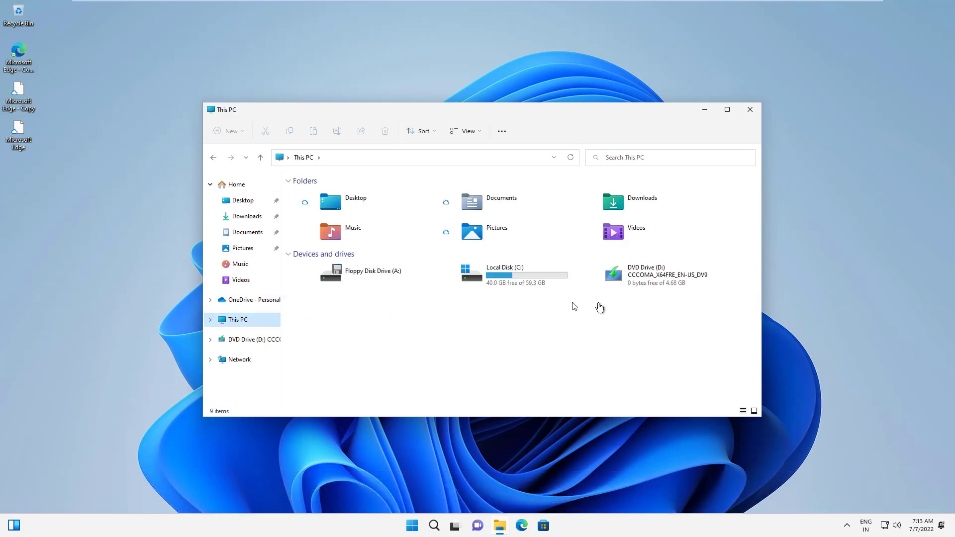
{"action": "left_click", "coordinate": [648, 281]}
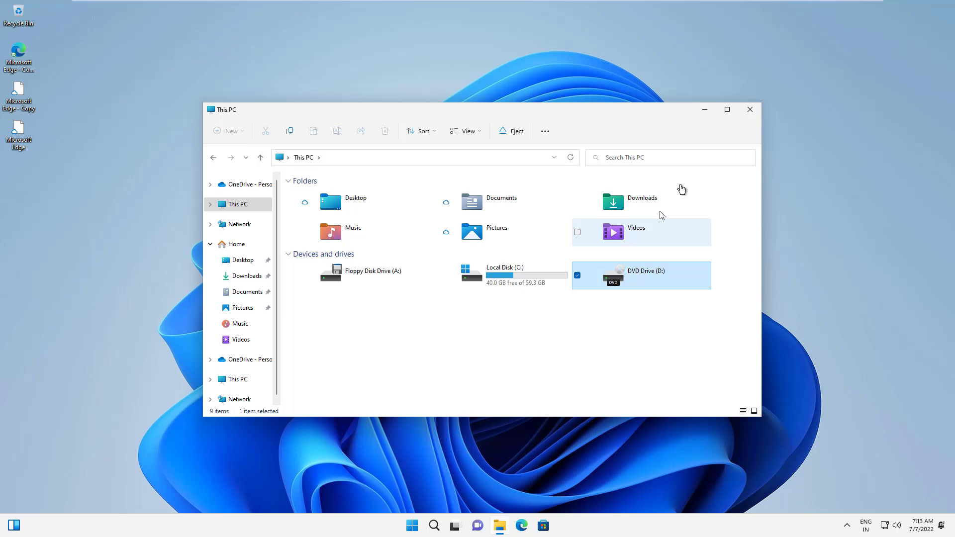
{"action": "left_click", "coordinate": [749, 110]}
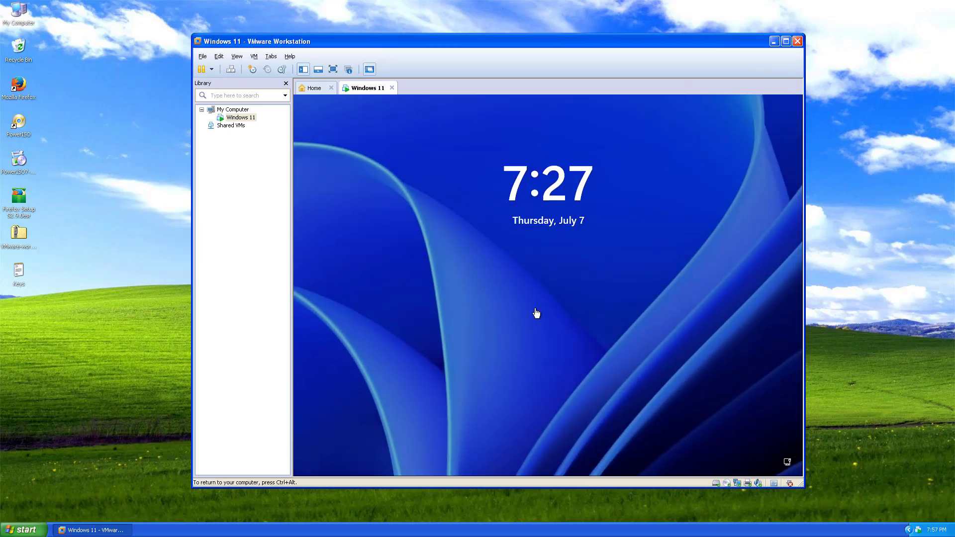
- Sign in with the account PIN, then shut down the Windows 11 VM until powered off
{"action": "left_click", "coordinate": [534, 304]}
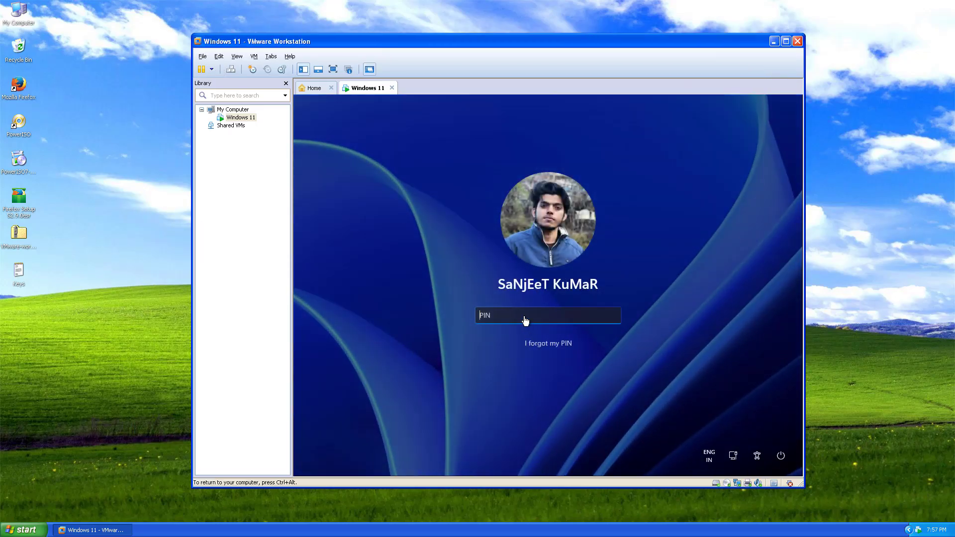
{"action": "type", "text": "1234"}
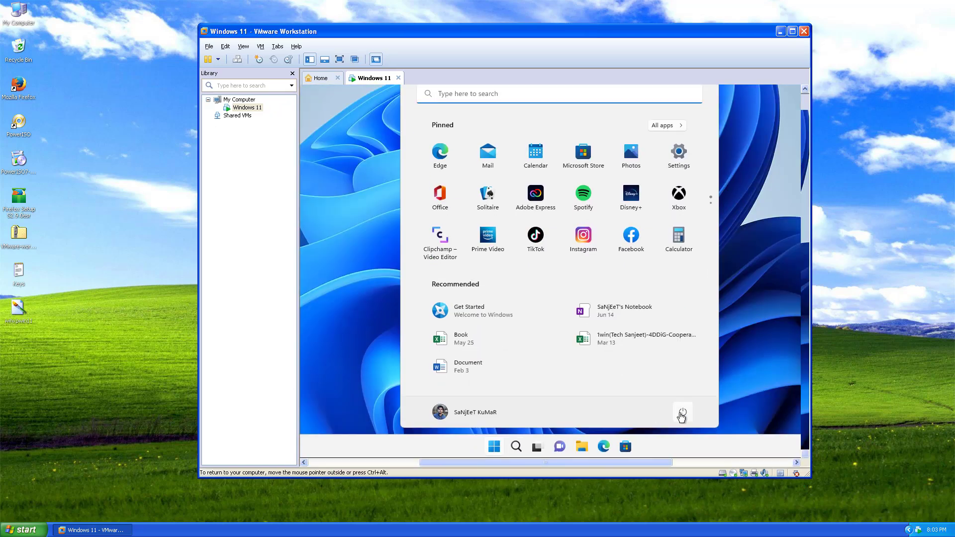
{"action": "left_click", "coordinate": [681, 415]}
{"action": "left_click", "coordinate": [682, 377]}
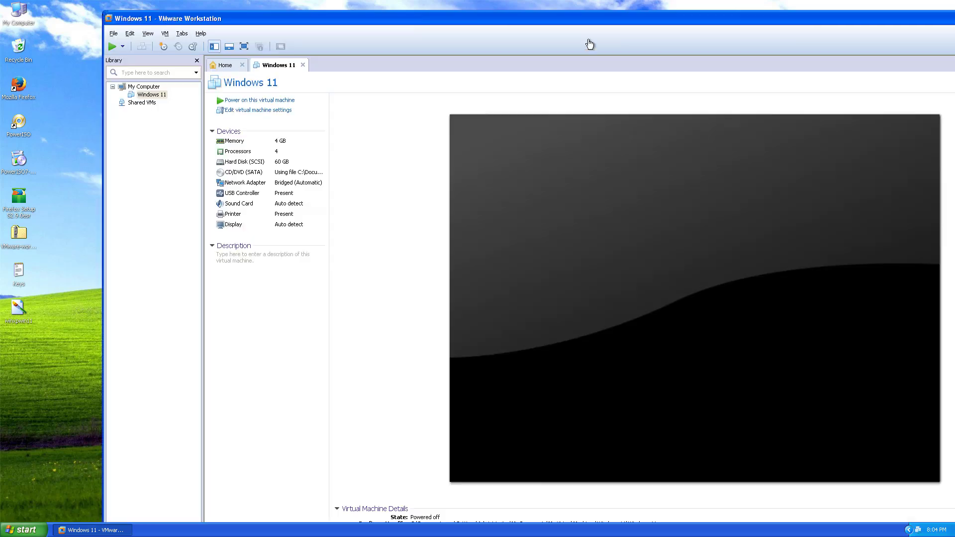
{"action": "left_click_drag", "start_coordinate": [102, 23], "coordinate": [248, 103]}
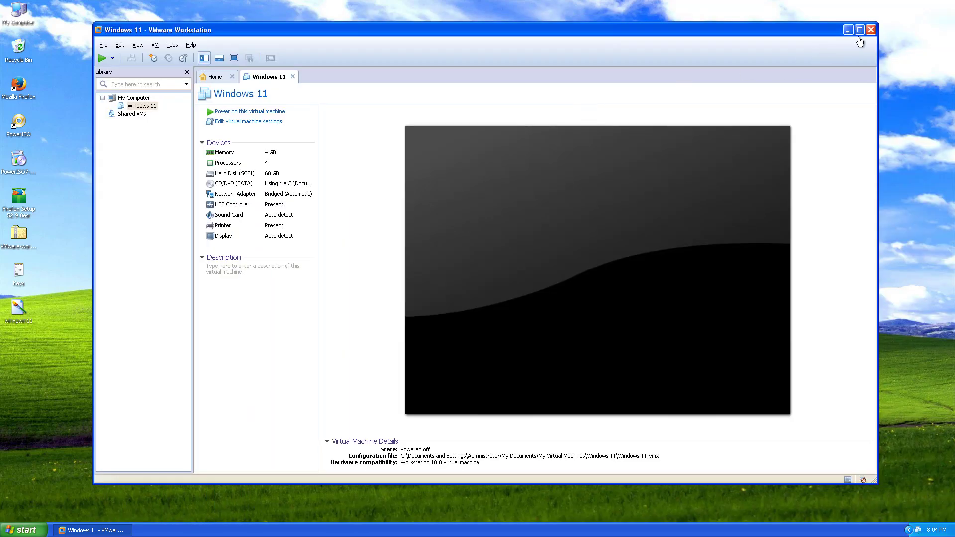